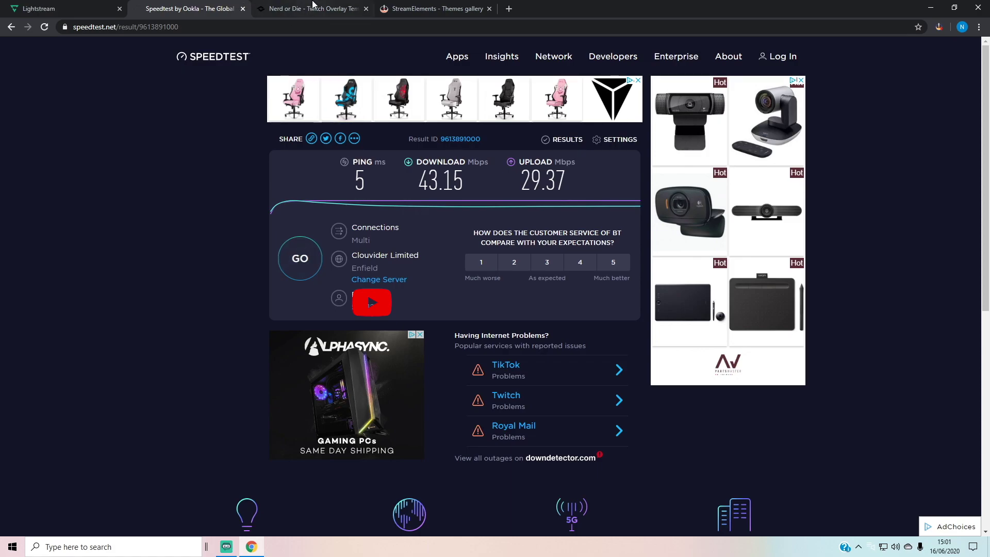
- Switch to the StreamElements themes gallery and start creating an overlay from the Pinelyn static super theme
{"action": "key", "text": "ctrl+Tab"}
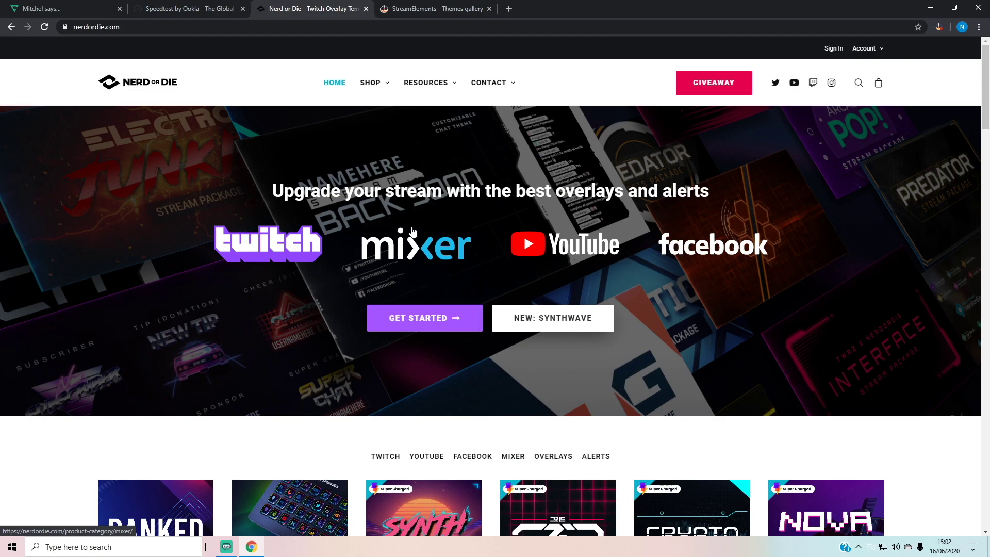
{"action": "left_click", "coordinate": [433, 6]}
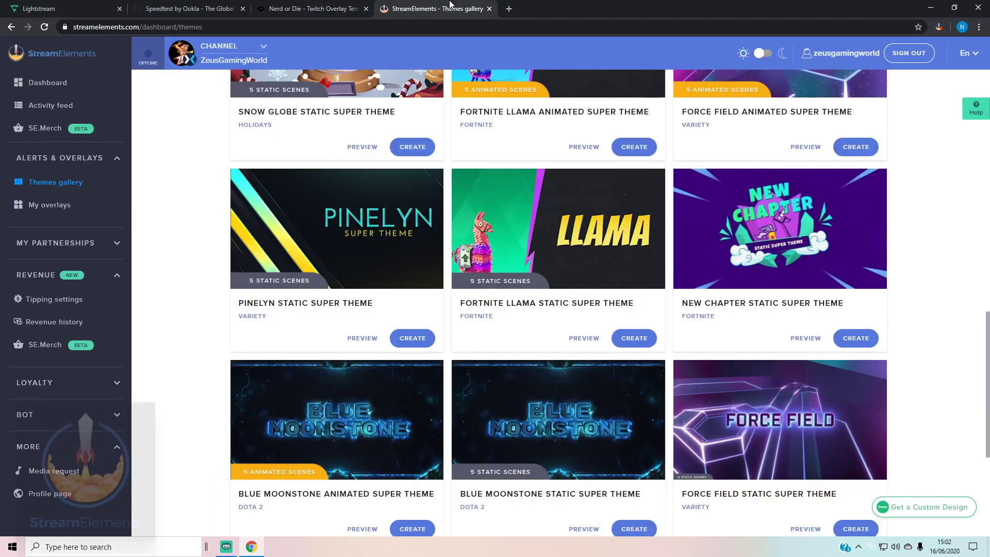
{"action": "scroll", "coordinate": [181, 247], "scroll_direction": "up", "scroll_amount": 15}
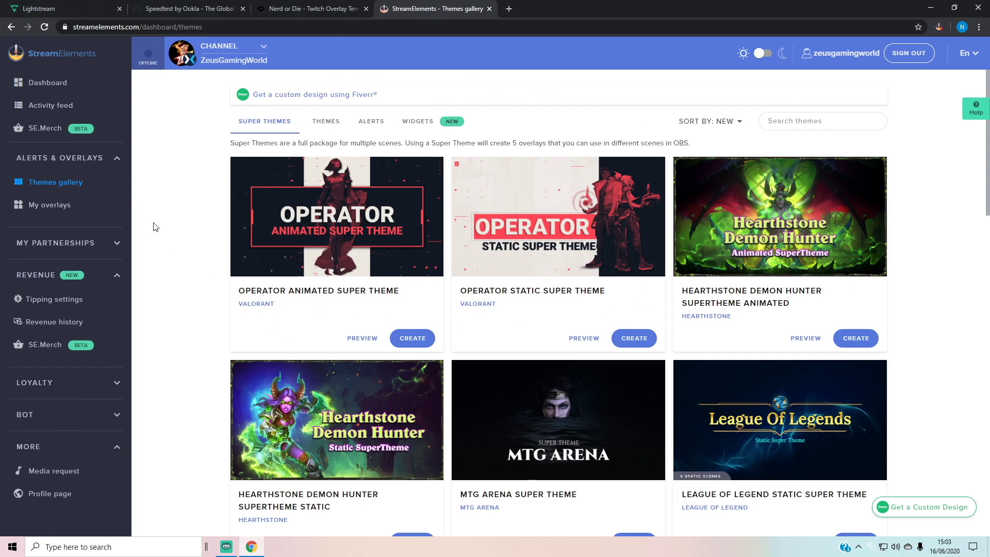
{"action": "scroll", "coordinate": [189, 258], "scroll_direction": "down", "scroll_amount": 1}
{"action": "scroll", "coordinate": [181, 252], "scroll_direction": "down", "scroll_amount": 9}
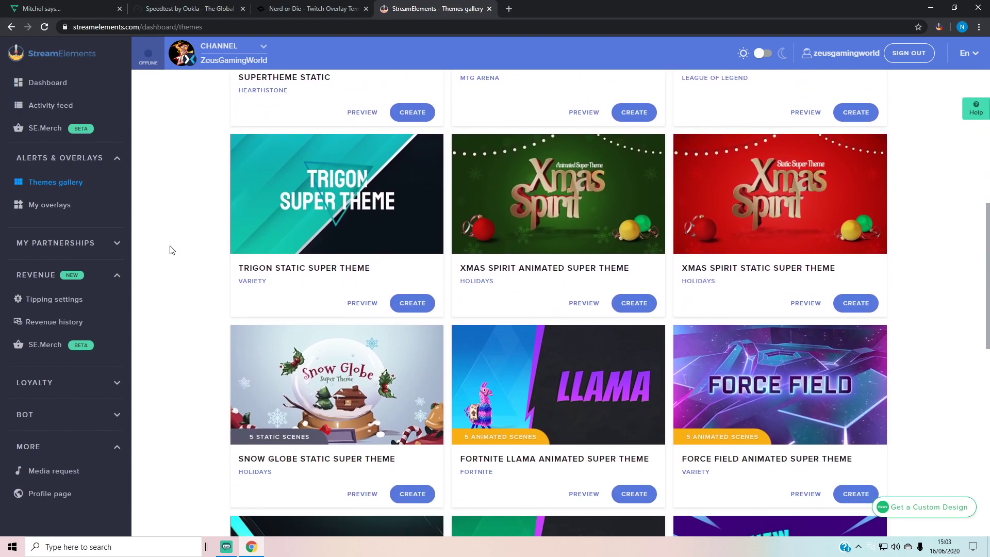
{"action": "scroll", "coordinate": [221, 282], "scroll_direction": "down", "scroll_amount": 5}
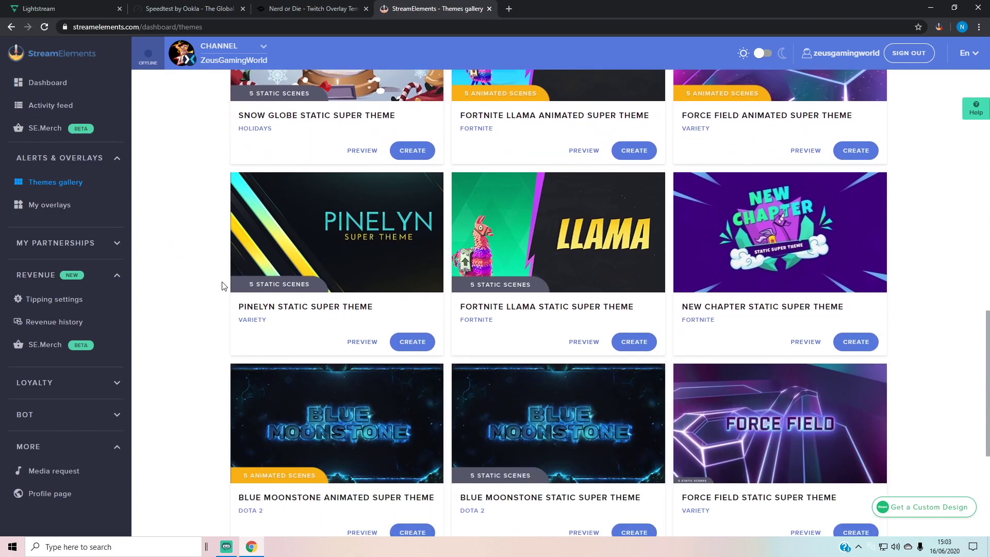
{"action": "scroll", "coordinate": [218, 282], "scroll_direction": "up", "scroll_amount": 2}
{"action": "left_click", "coordinate": [412, 342]}
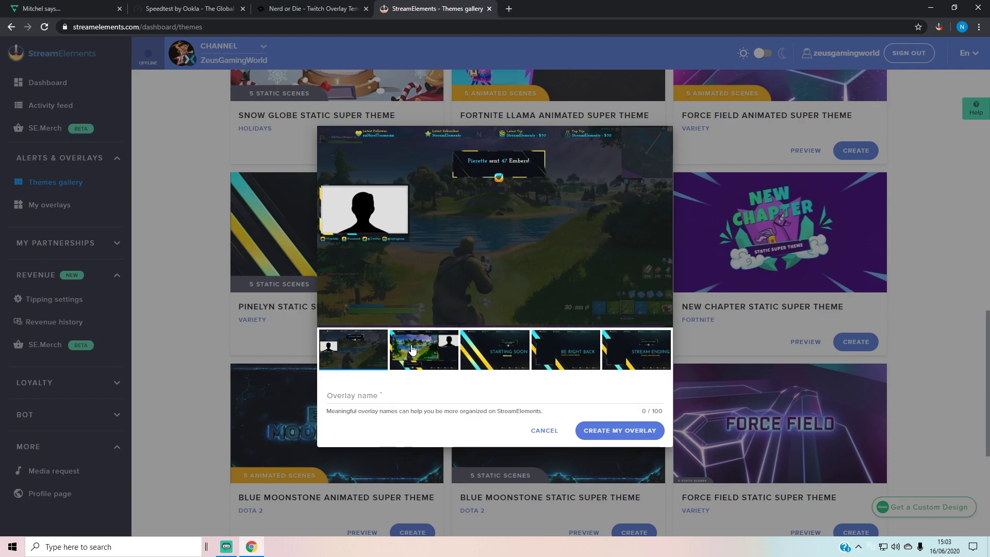
- Preview the Pinelyn theme's talk, starting soon, be right back and stream ending scenes
{"action": "mouse_move", "coordinate": [479, 246]}
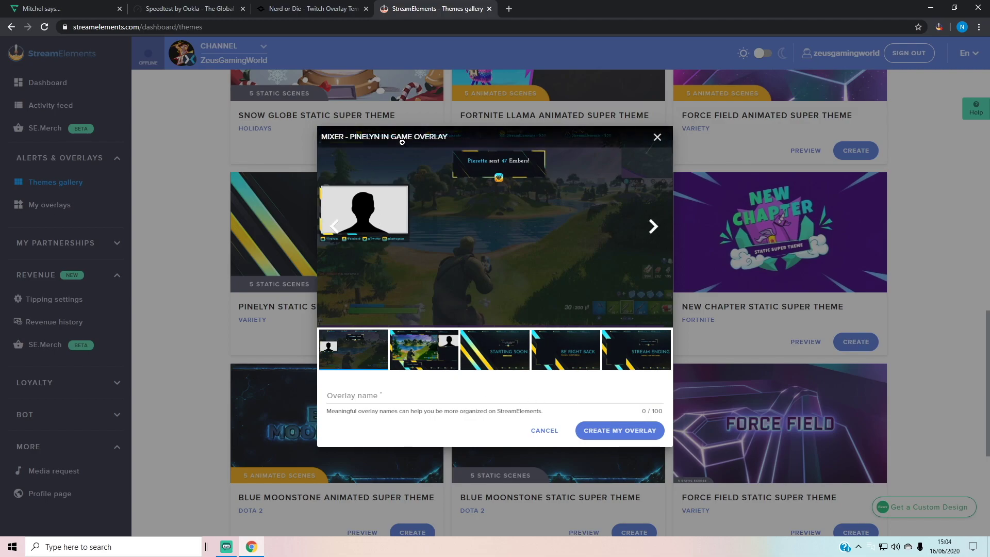
{"action": "left_click", "coordinate": [443, 351]}
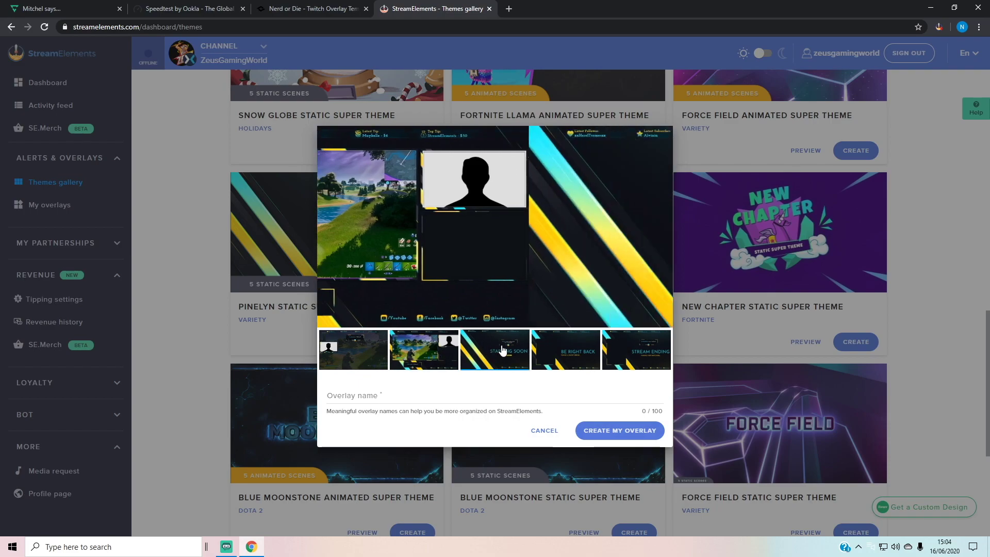
{"action": "left_click", "coordinate": [503, 351]}
{"action": "left_click", "coordinate": [570, 355]}
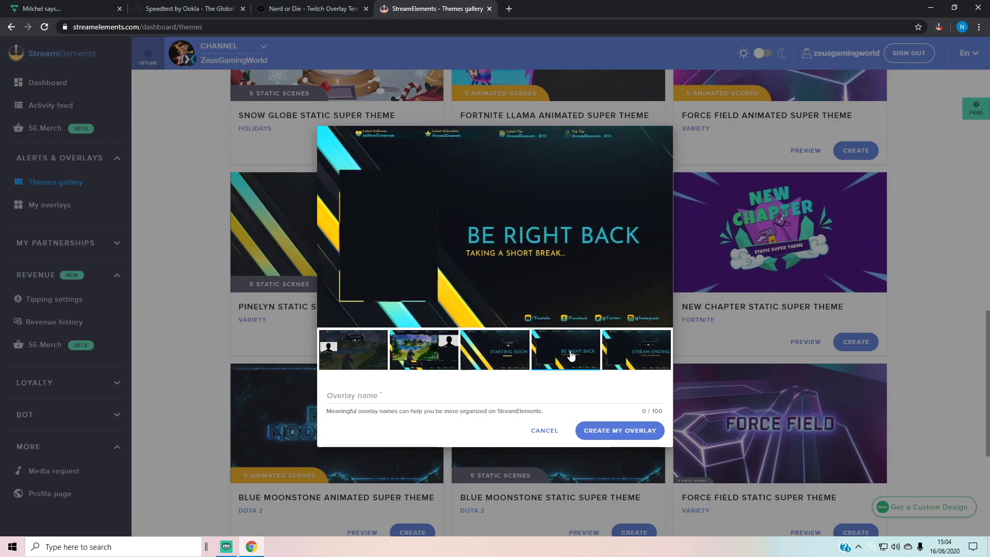
{"action": "left_click", "coordinate": [627, 353]}
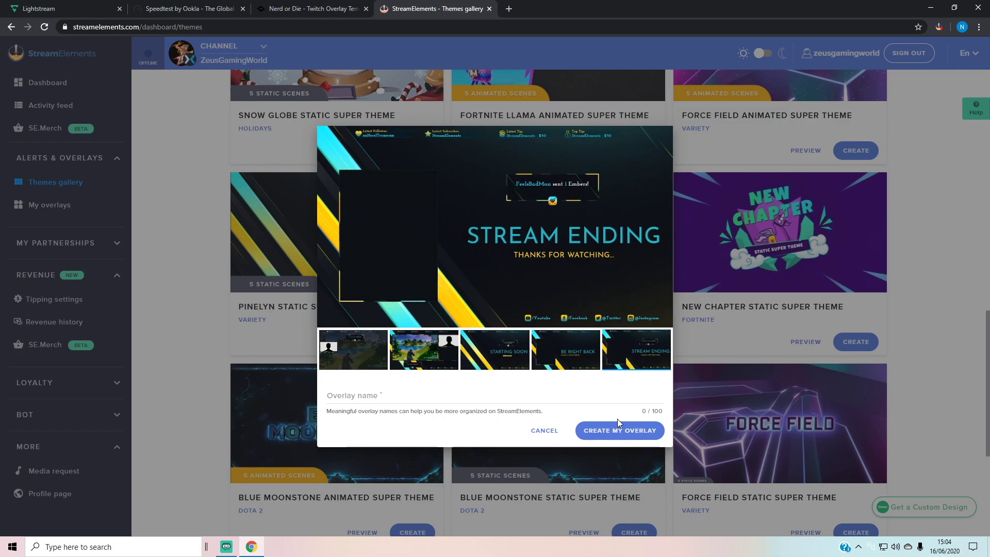
- Create the Pinelyn overlay set with the name ZeusGamingWorld and show the theme in My overlays
{"action": "left_click", "coordinate": [443, 395]}
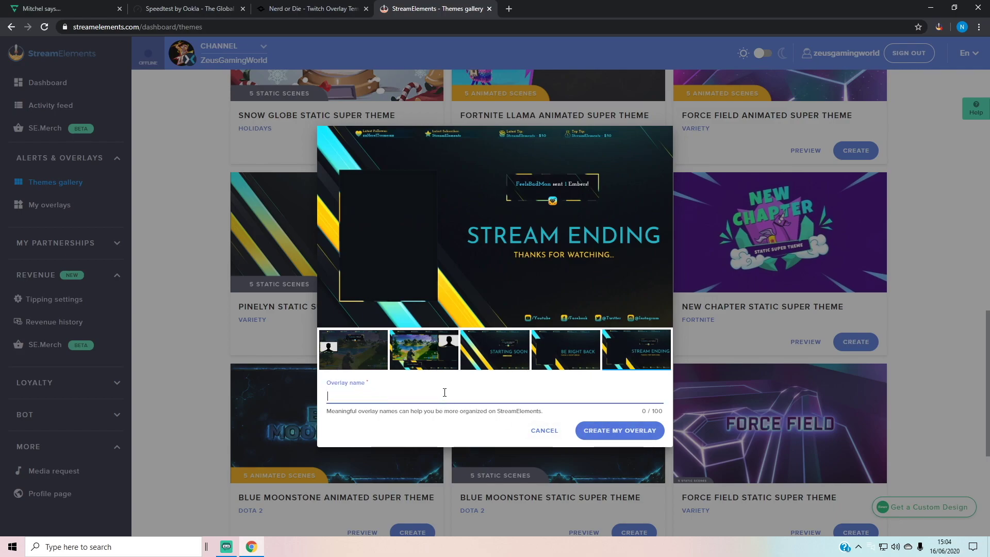
{"action": "type", "text": "ZeusGamingWorld"}
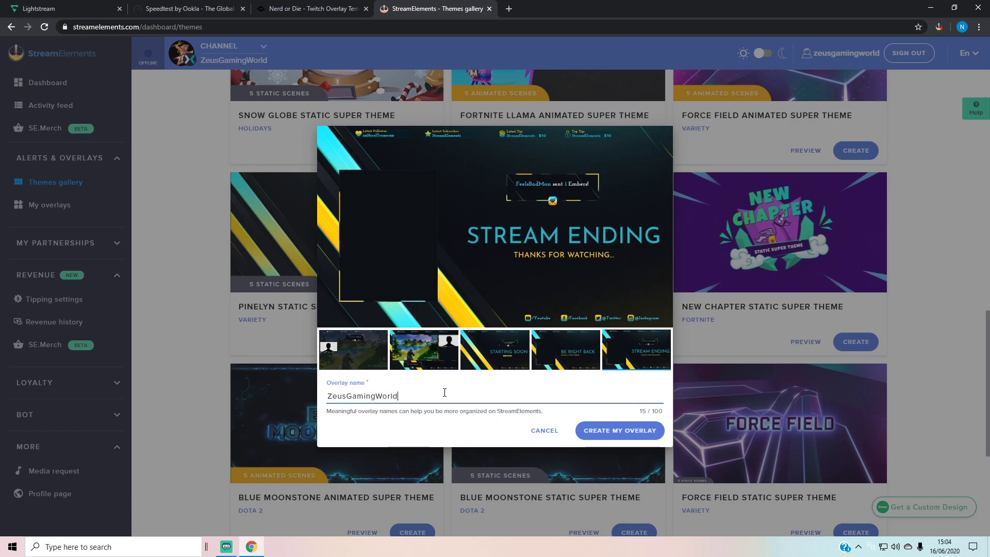
{"action": "left_click", "coordinate": [613, 432]}
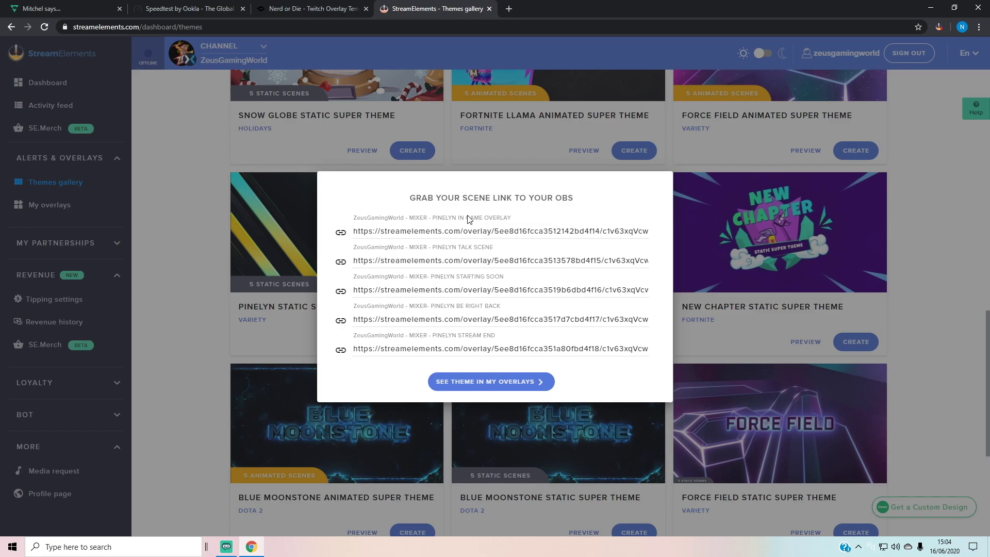
{"action": "left_click", "coordinate": [495, 389]}
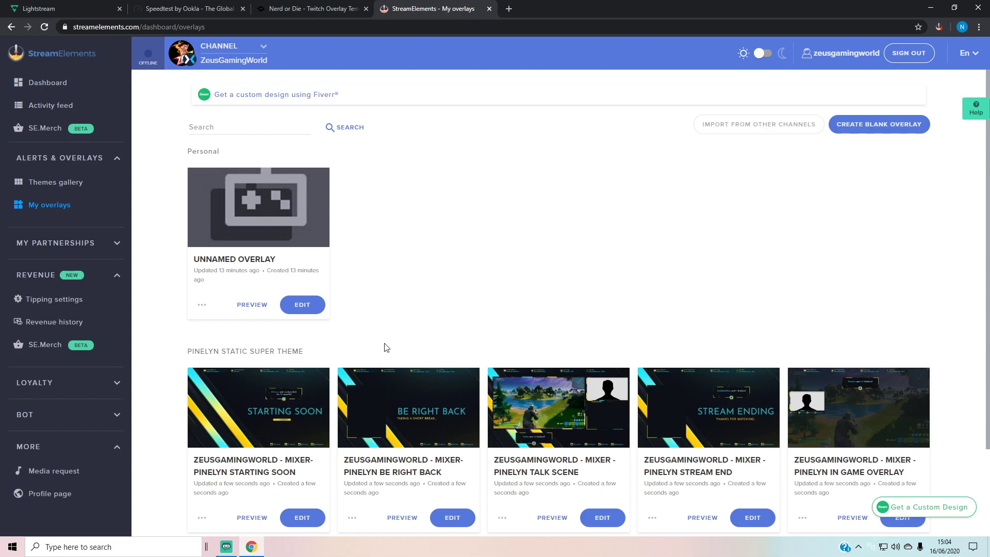
- Open the Pinelyn Starting Soon overlay for editing and delete its "DOWNLOAD MORE ICONS HERE" text layer
{"action": "scroll", "coordinate": [552, 270], "scroll_direction": "down", "scroll_amount": 2}
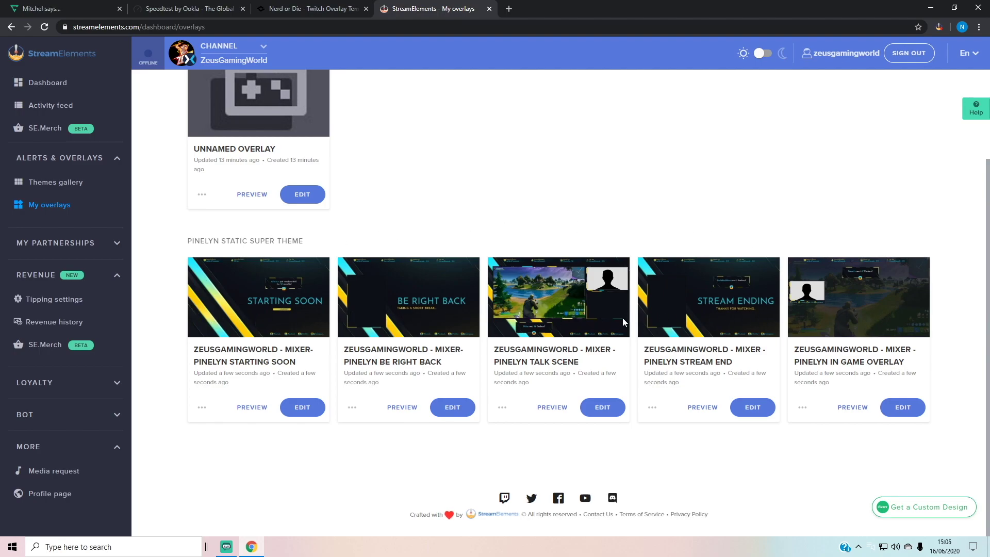
{"action": "scroll", "coordinate": [620, 323], "scroll_direction": "up", "scroll_amount": 2}
{"action": "scroll", "coordinate": [621, 322], "scroll_direction": "down", "scroll_amount": 2}
{"action": "mouse_move", "coordinate": [227, 548]}
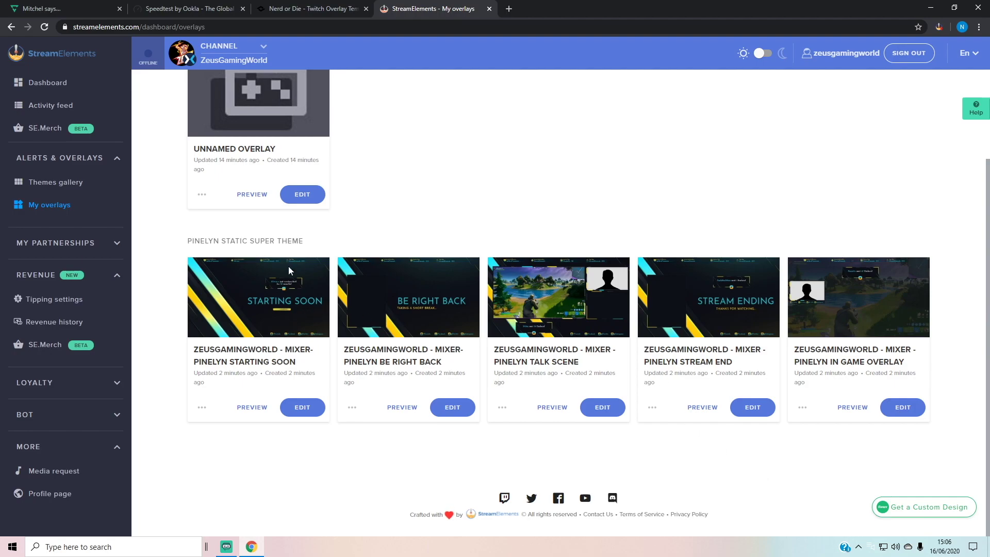
{"action": "left_click", "coordinate": [299, 407]}
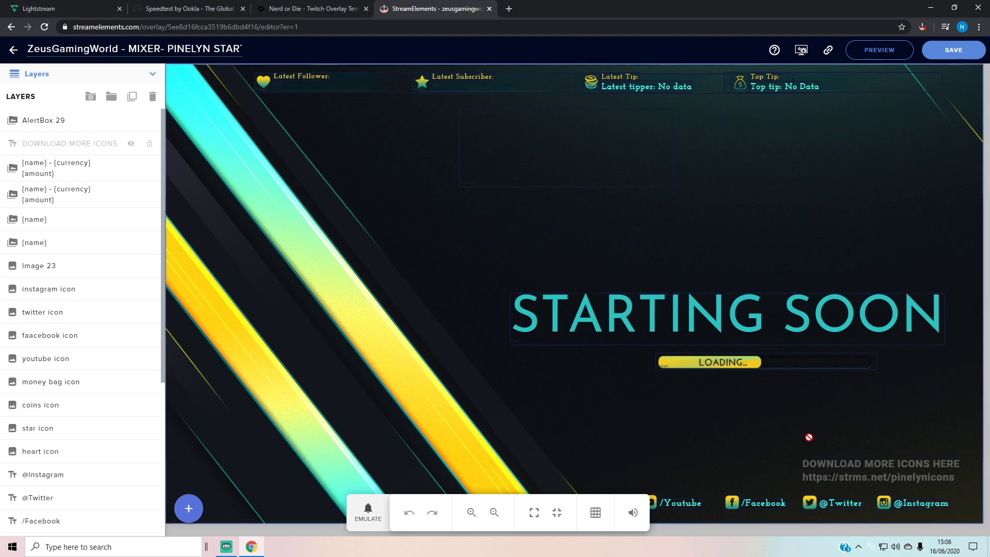
{"action": "left_click", "coordinate": [837, 481]}
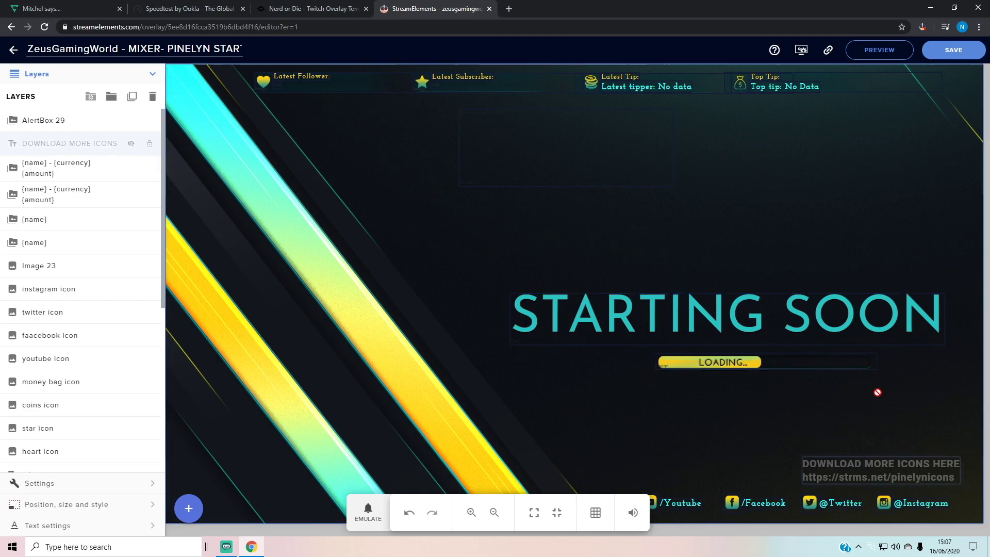
{"action": "key", "text": "Delete"}
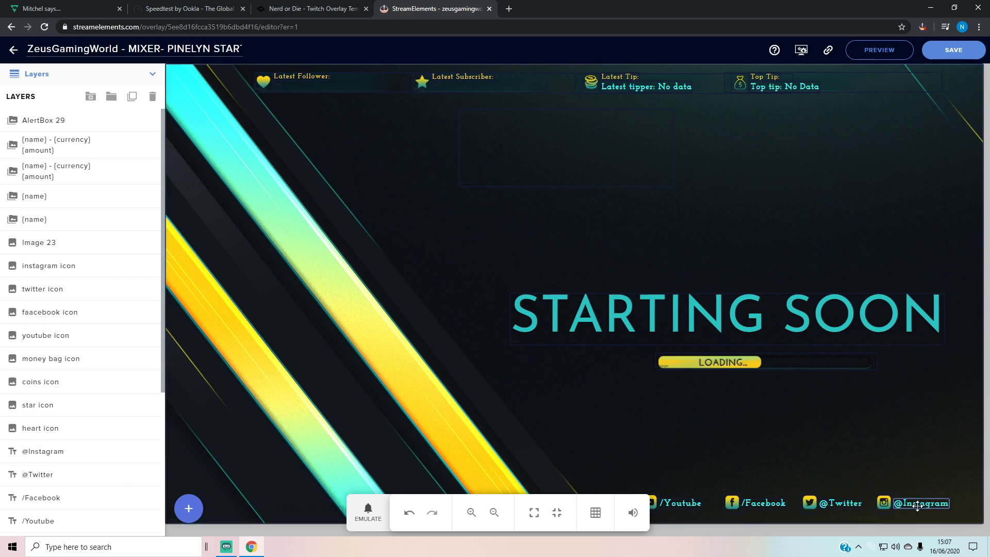
{"action": "left_click", "coordinate": [767, 503]}
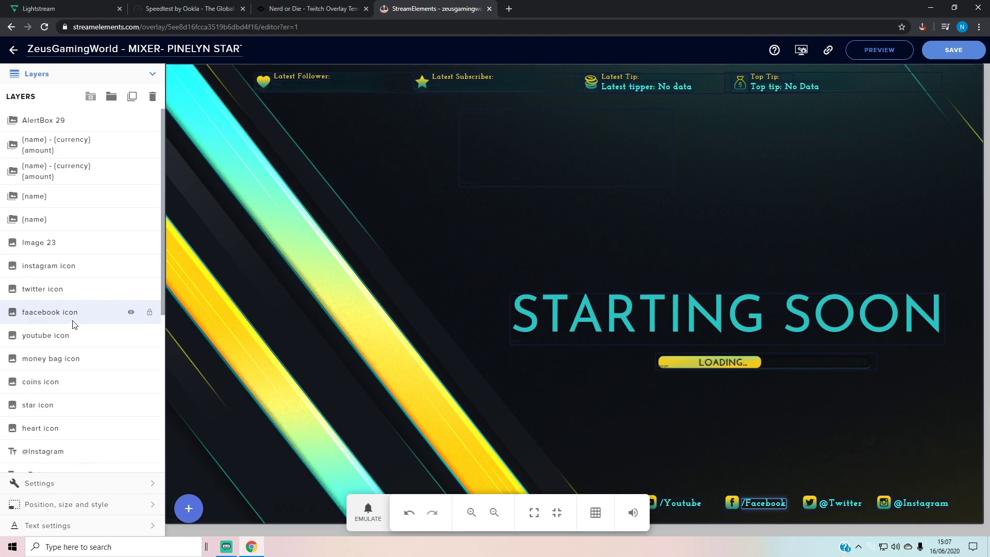
{"action": "scroll", "coordinate": [82, 377], "scroll_direction": "down", "scroll_amount": 2}
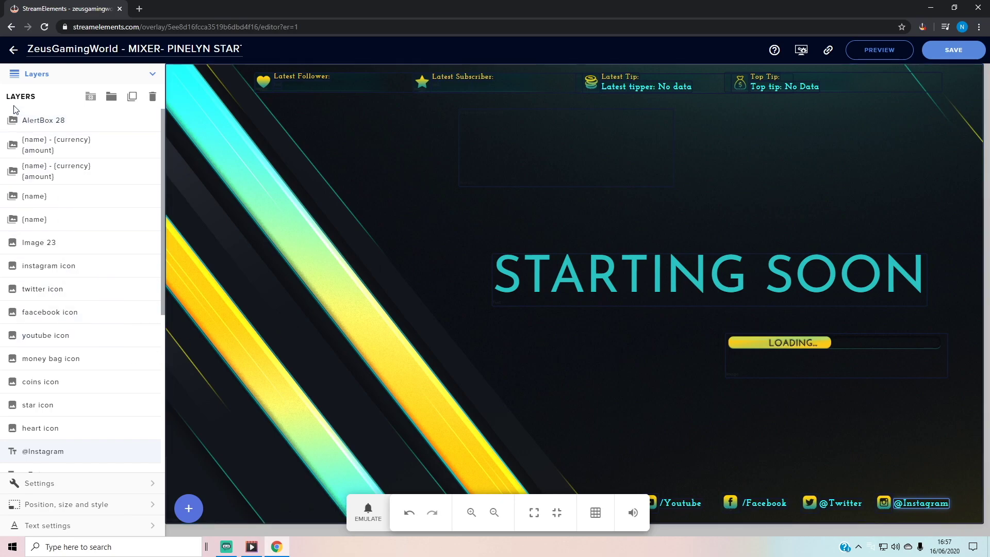
{"action": "double_click", "coordinate": [42, 452]}
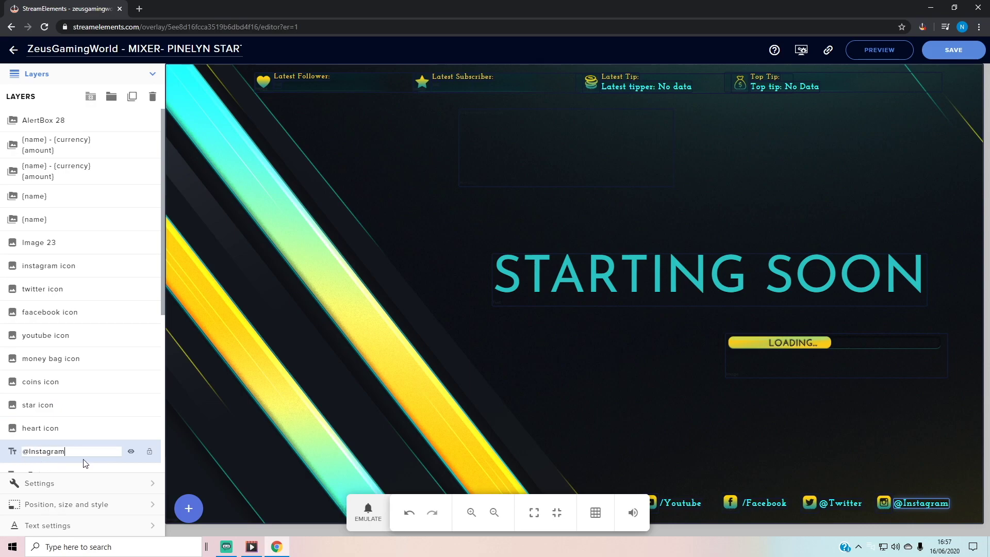
{"action": "key", "text": "Return"}
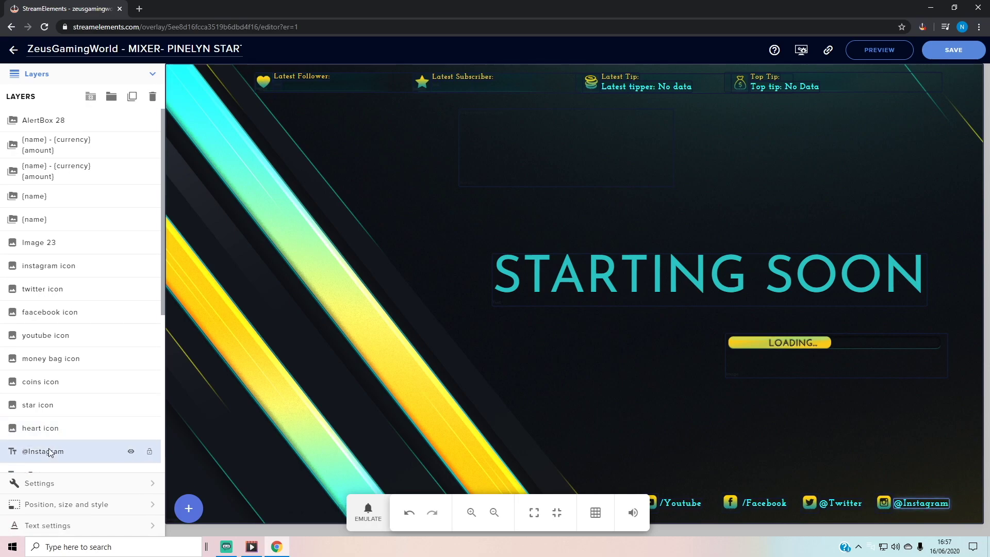
{"action": "left_click", "coordinate": [64, 487]}
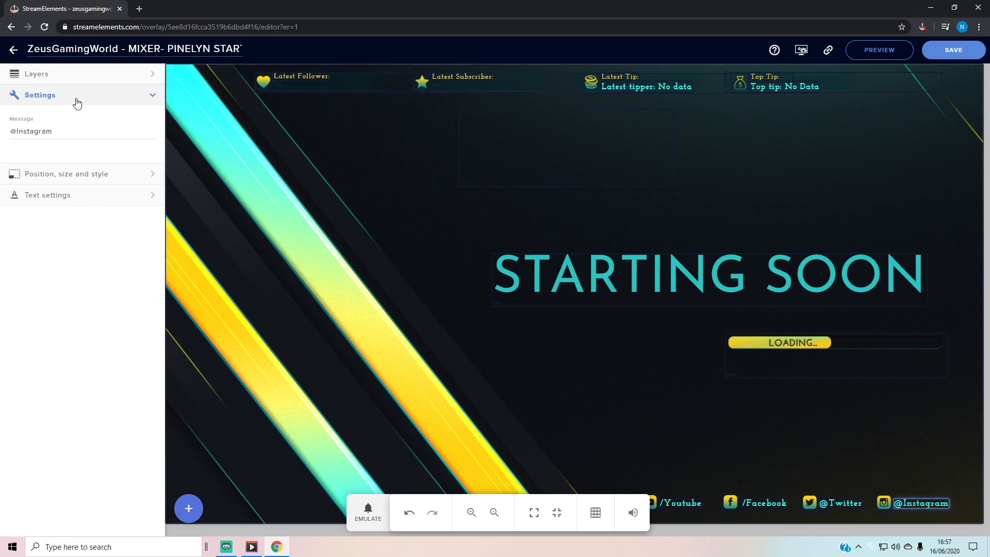
{"action": "left_click_drag", "start_coordinate": [62, 131], "coordinate": [16, 132]}
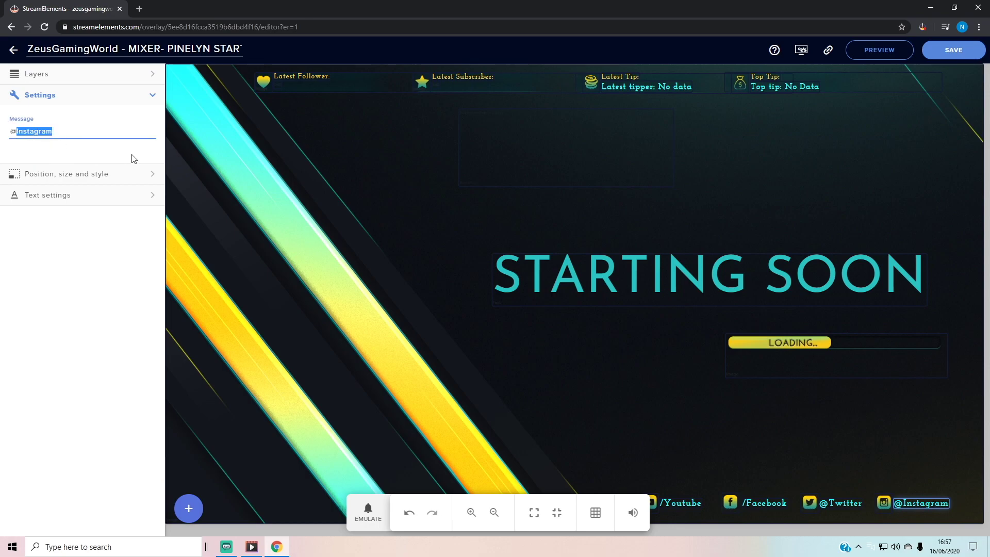
{"action": "type", "text": "Z"}
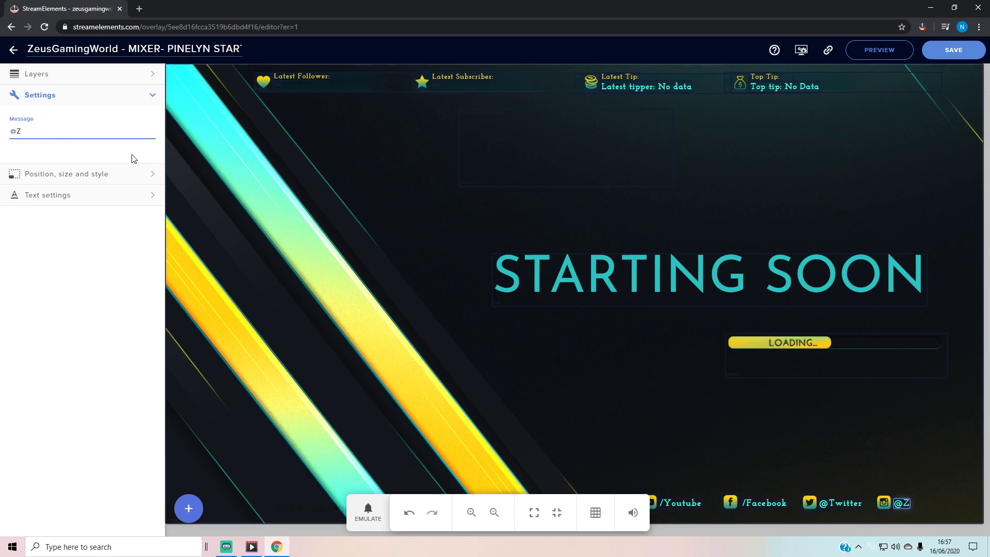
{"action": "type", "text": "eusGamingUK"}
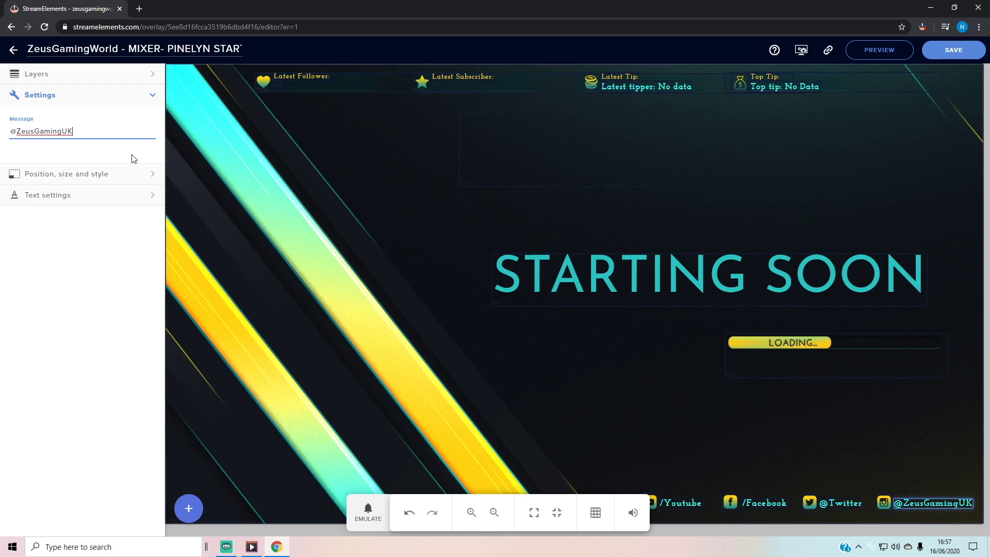
{"action": "key", "text": "Return"}
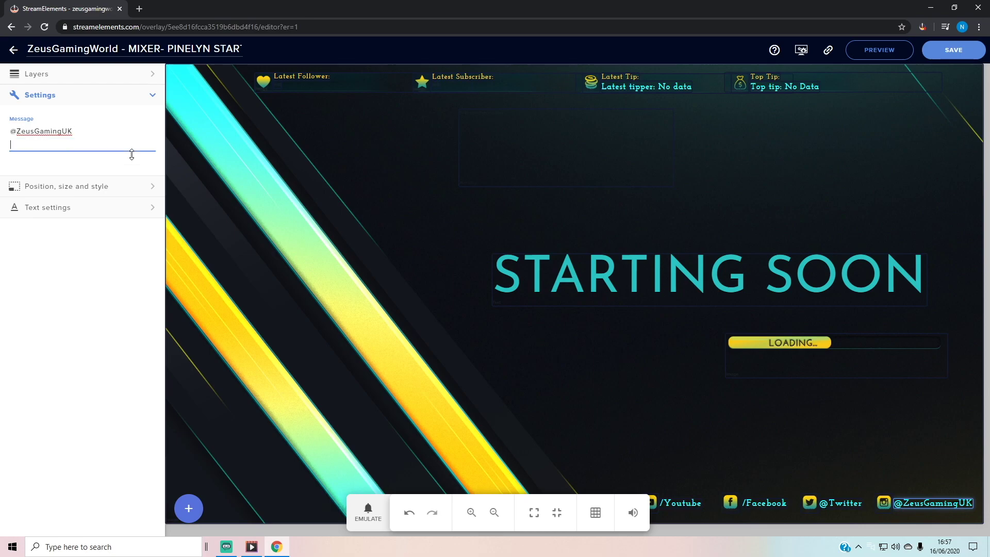
{"action": "left_click", "coordinate": [62, 309]}
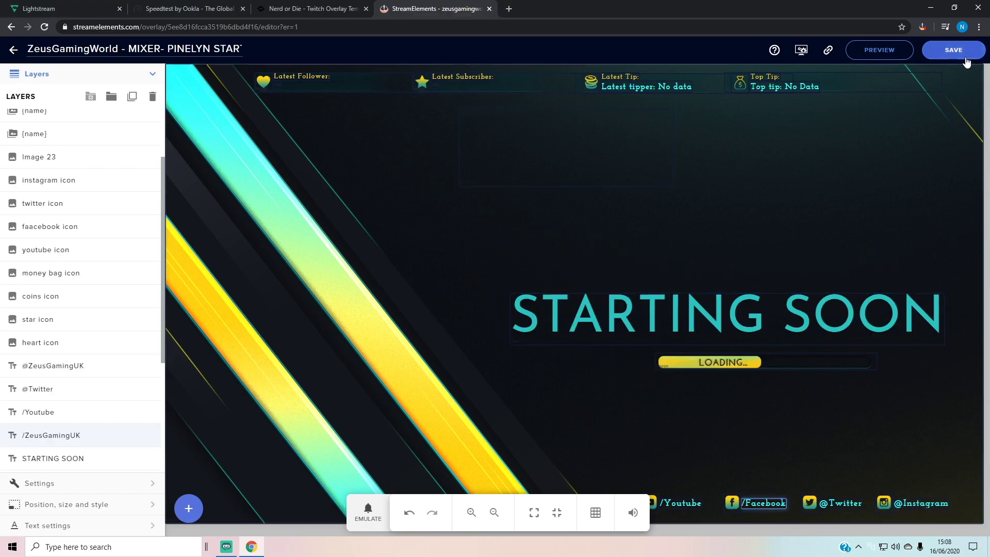
- Save the Starting Soon overlay and copy its overlay link
{"action": "left_click", "coordinate": [966, 61]}
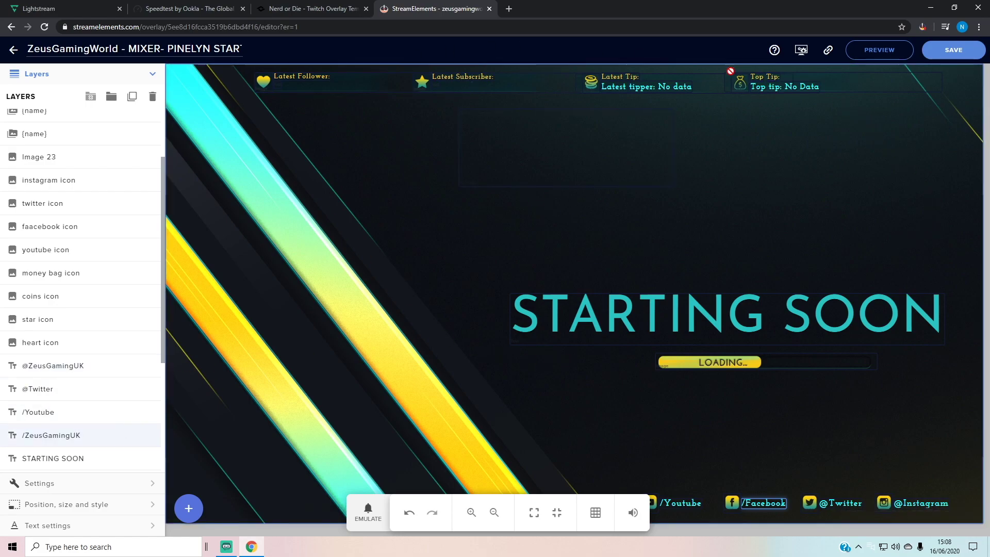
{"action": "left_click", "coordinate": [828, 54]}
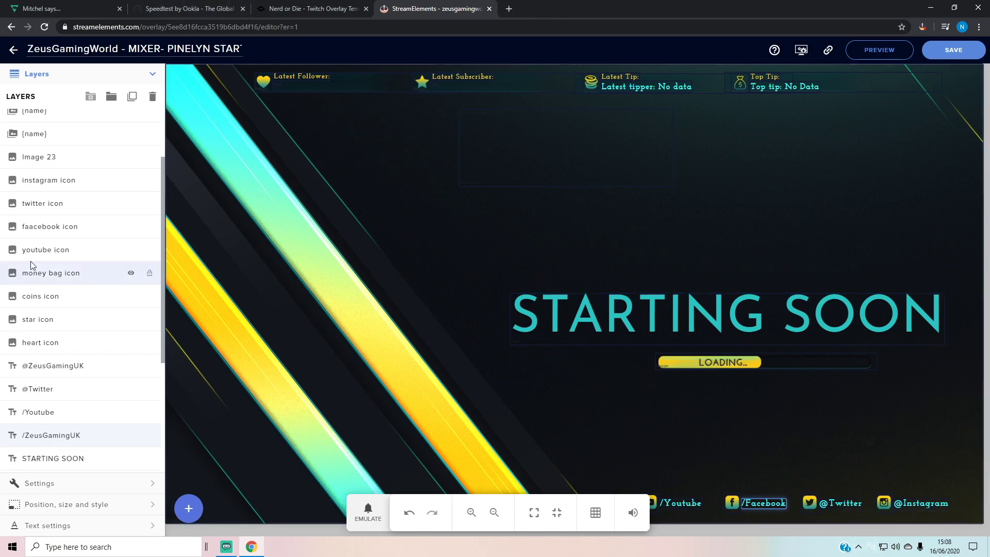
- Switch to the Lightstream project and open the 3rd Party Integrations list for adding a layer to Scene 1
{"action": "left_click", "coordinate": [58, 9]}
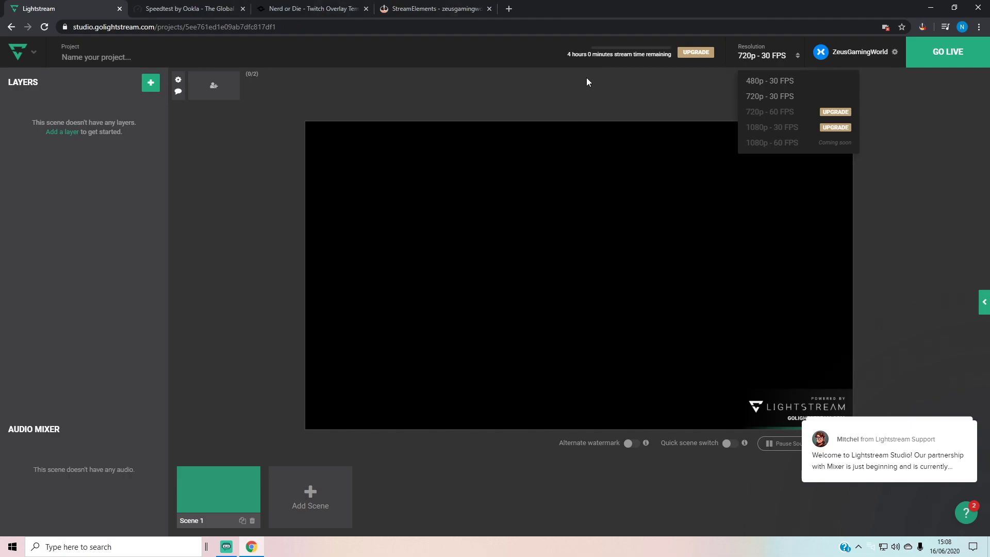
{"action": "left_click", "coordinate": [580, 96]}
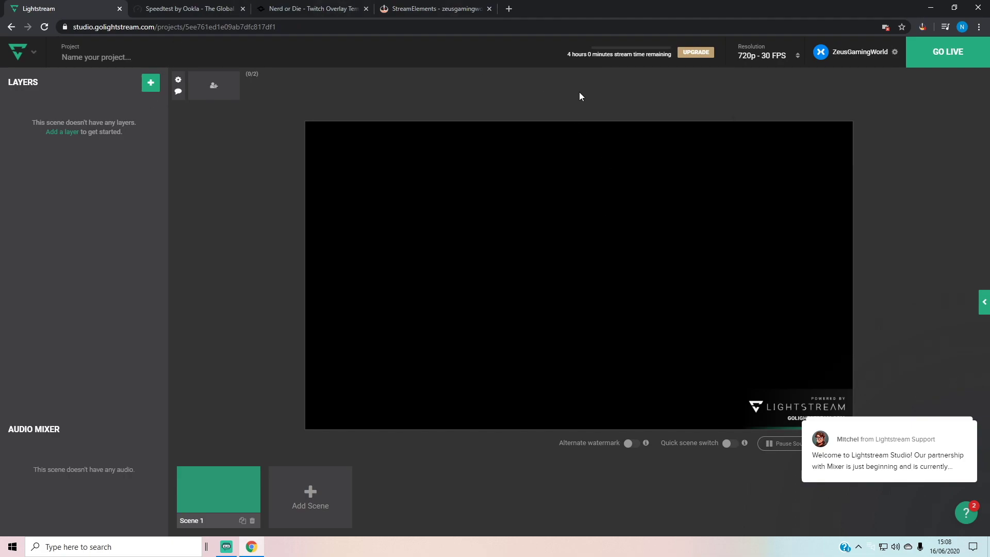
{"action": "left_click", "coordinate": [151, 83]}
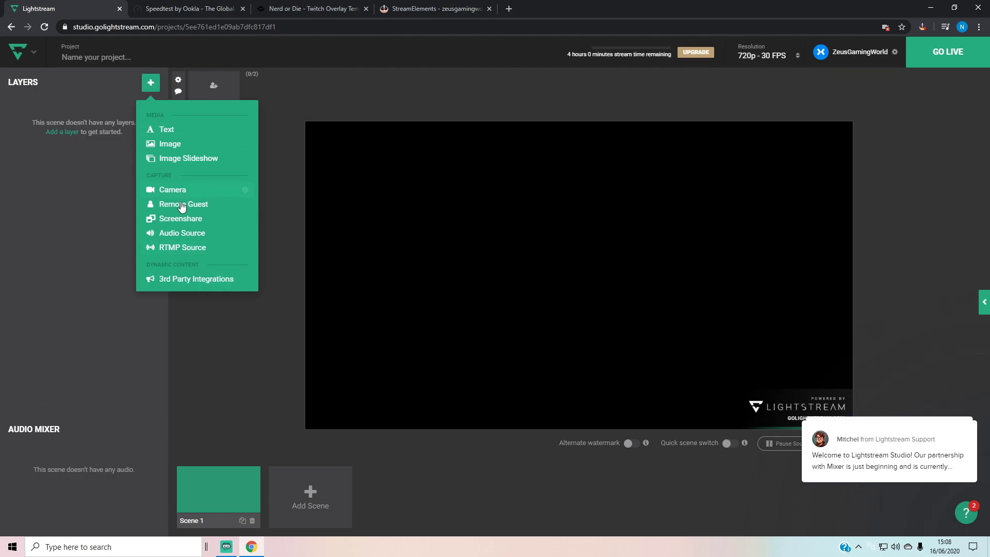
{"action": "left_click", "coordinate": [204, 279]}
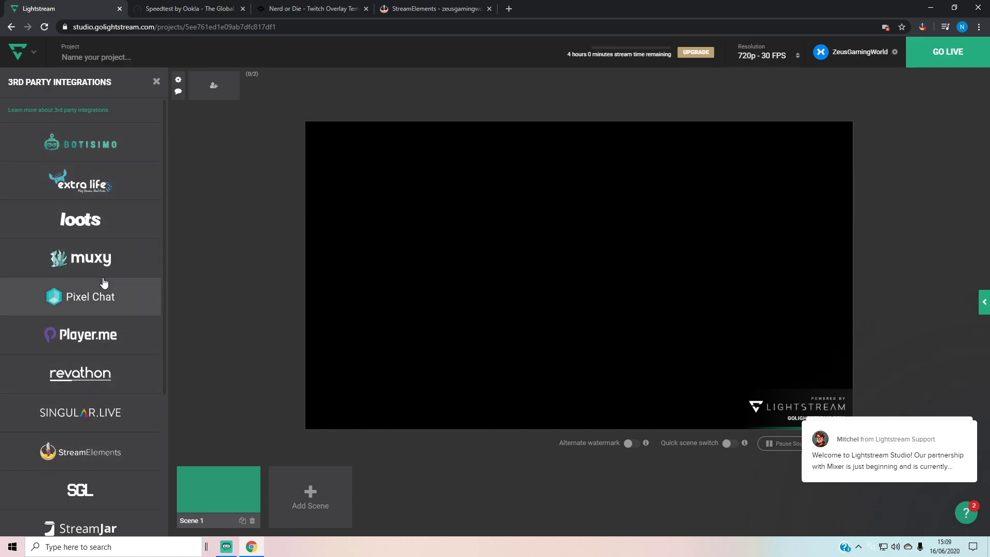
- Add a StreamElements layer to Scene 1 and load the copied overlay link into it
{"action": "scroll", "coordinate": [104, 283], "scroll_direction": "down", "scroll_amount": 2}
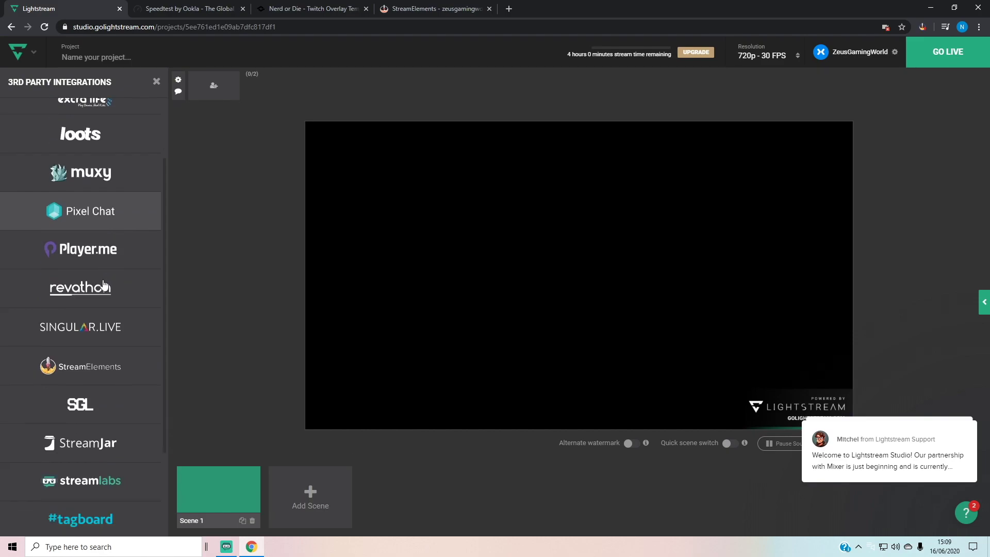
{"action": "scroll", "coordinate": [103, 283], "scroll_direction": "down", "scroll_amount": 3}
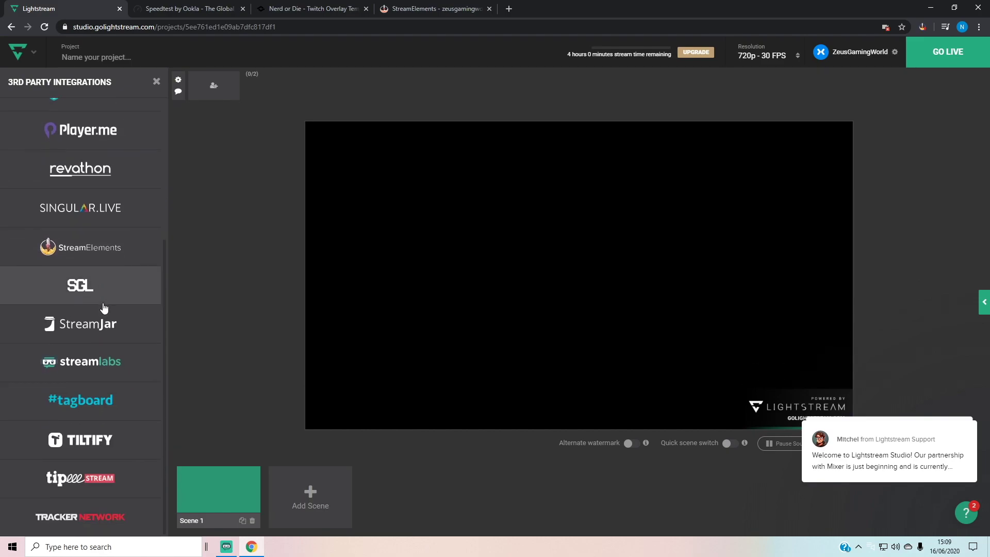
{"action": "left_click", "coordinate": [117, 258]}
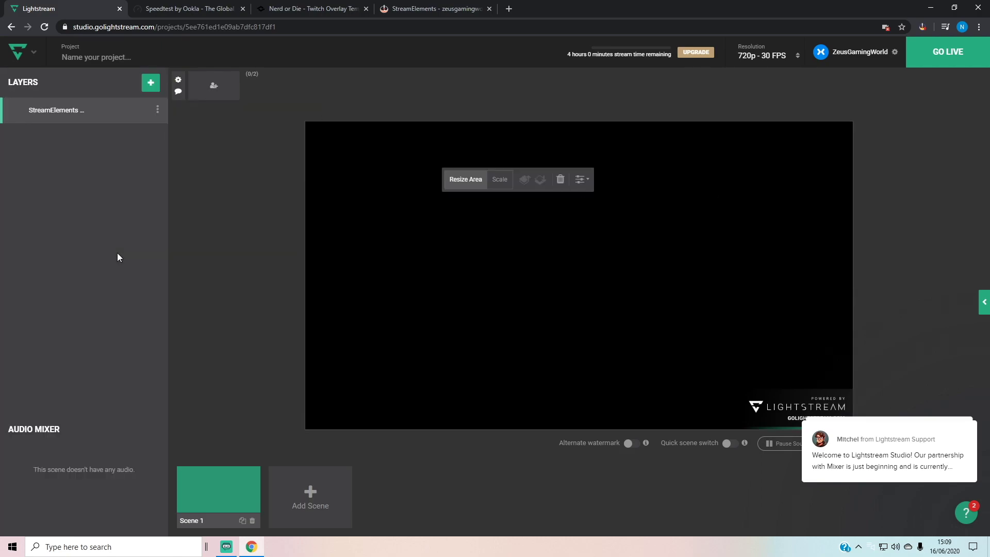
{"action": "left_click", "coordinate": [88, 132]}
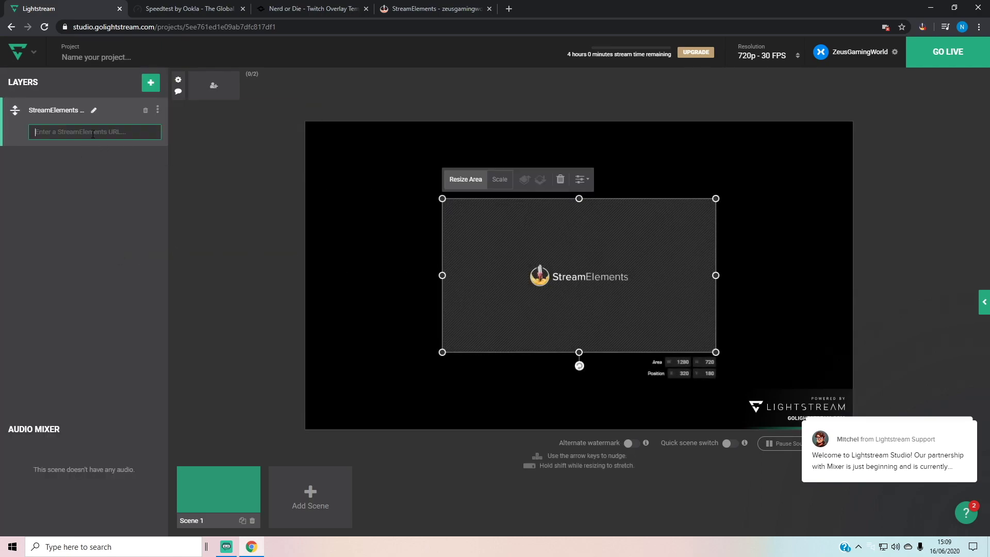
{"action": "key", "text": "ctrl+v"}
{"action": "key", "text": "Return"}
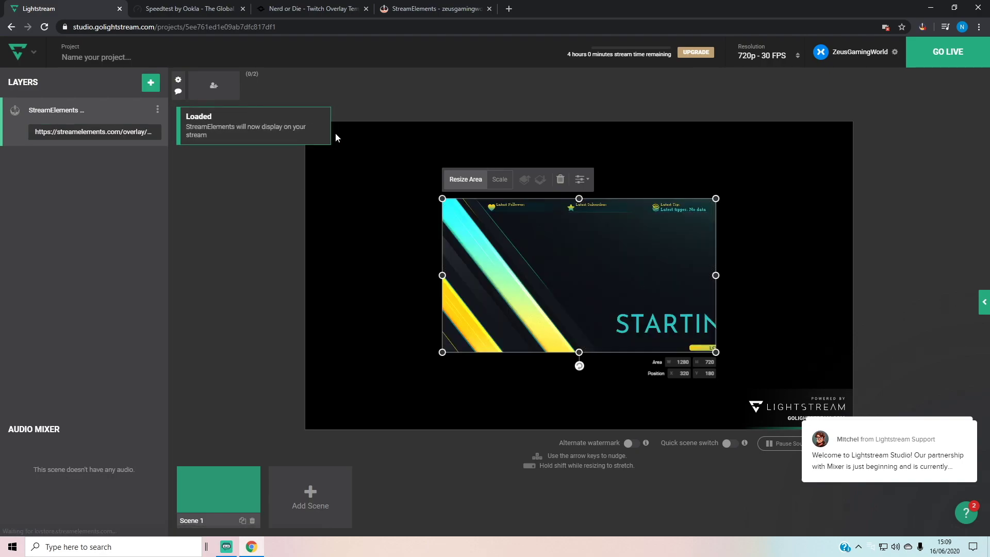
- Move the overlay to the canvas's upper-left corner and resize it to about 1918 by 1082 so it fills the canvas
{"action": "left_click_drag", "start_coordinate": [579, 265], "coordinate": [446, 190]}
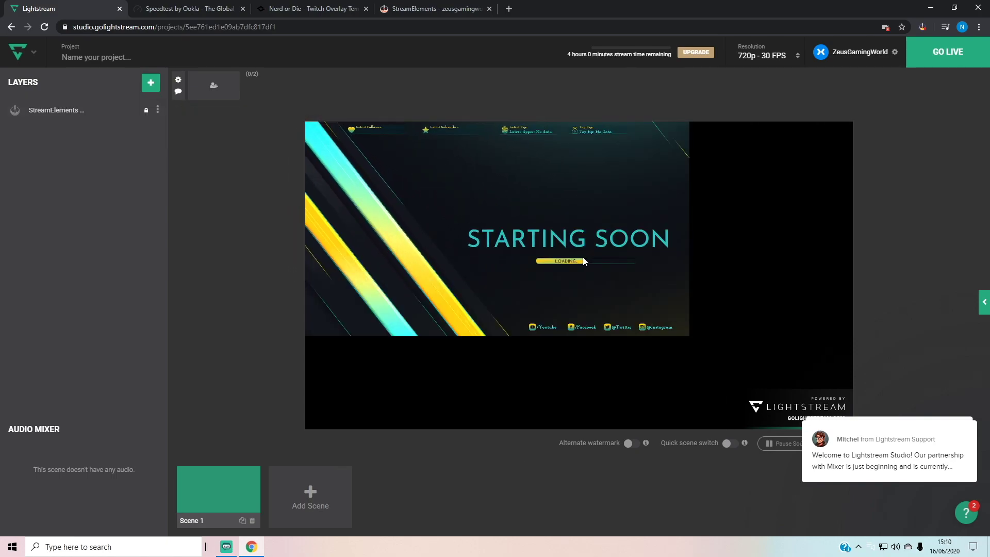
{"action": "left_click", "coordinate": [69, 107]}
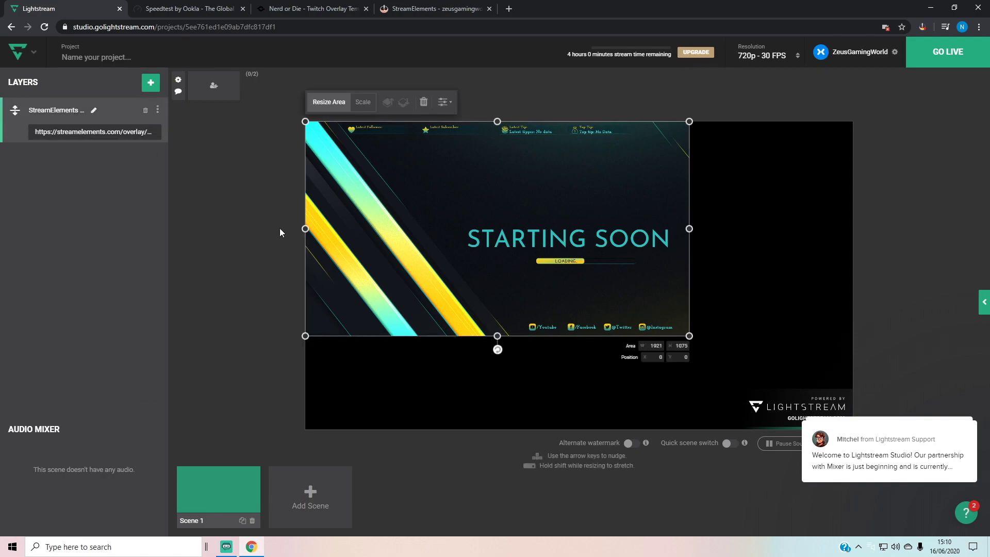
{"action": "left_click_drag", "start_coordinate": [689, 336], "coordinate": [826, 393]}
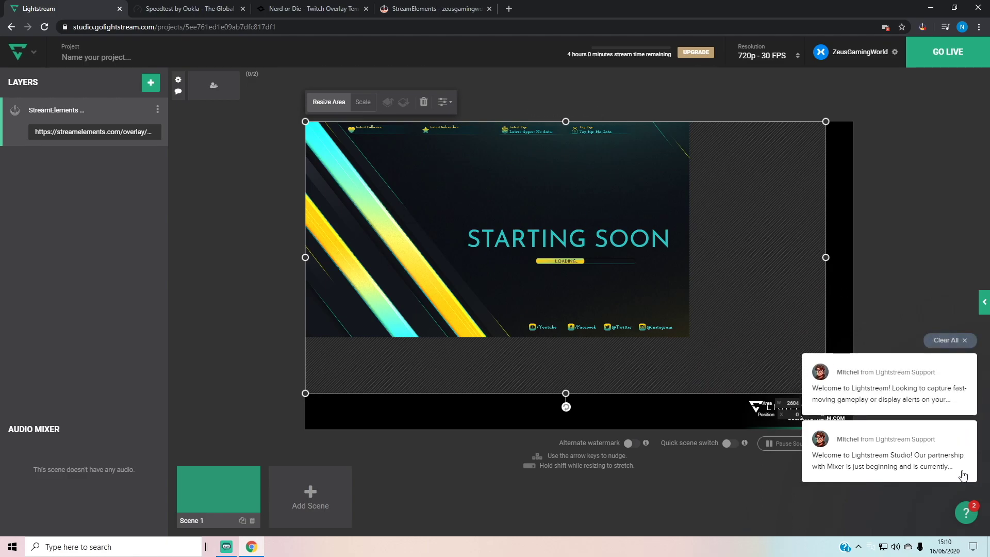
{"action": "left_click", "coordinate": [956, 342]}
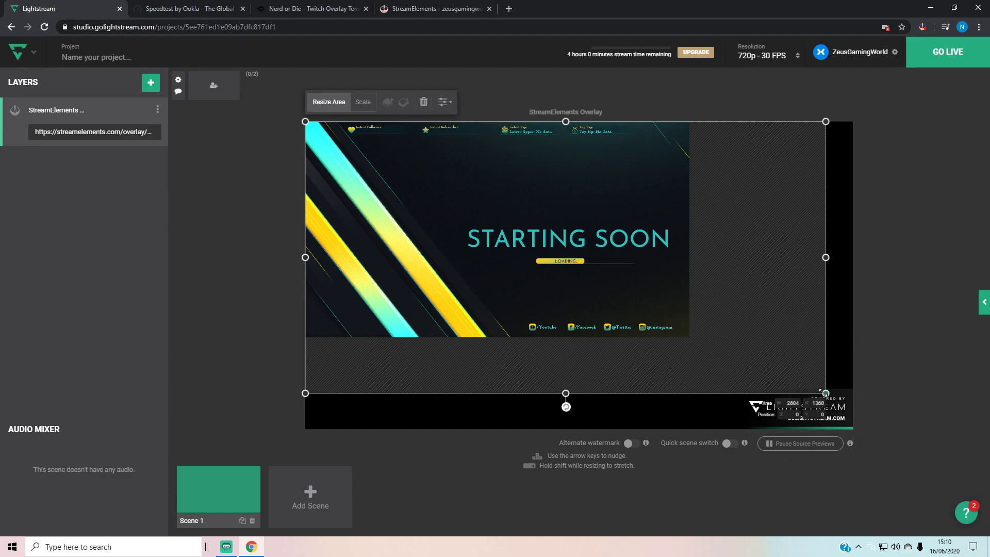
{"action": "left_click_drag", "start_coordinate": [825, 393], "coordinate": [853, 397]}
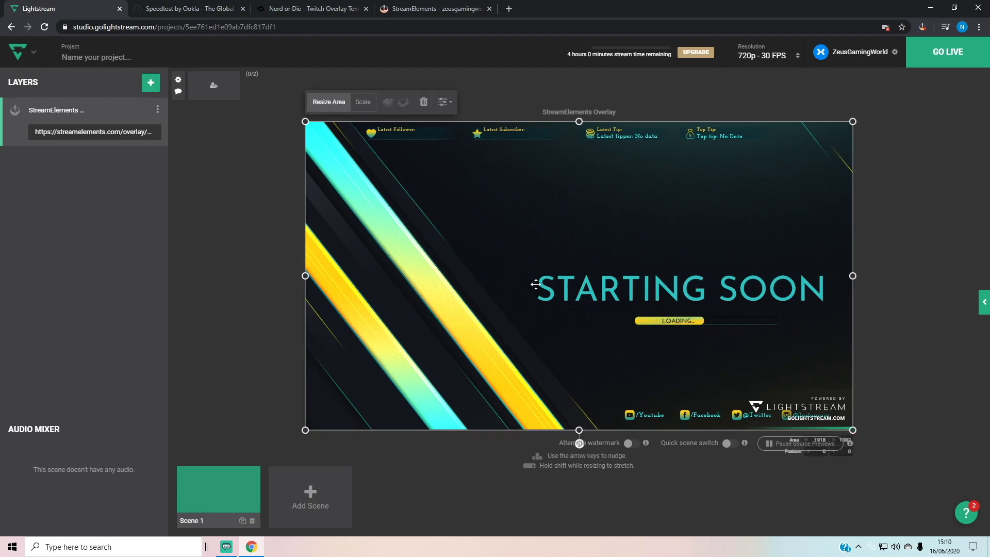
{"action": "left_click", "coordinate": [906, 258]}
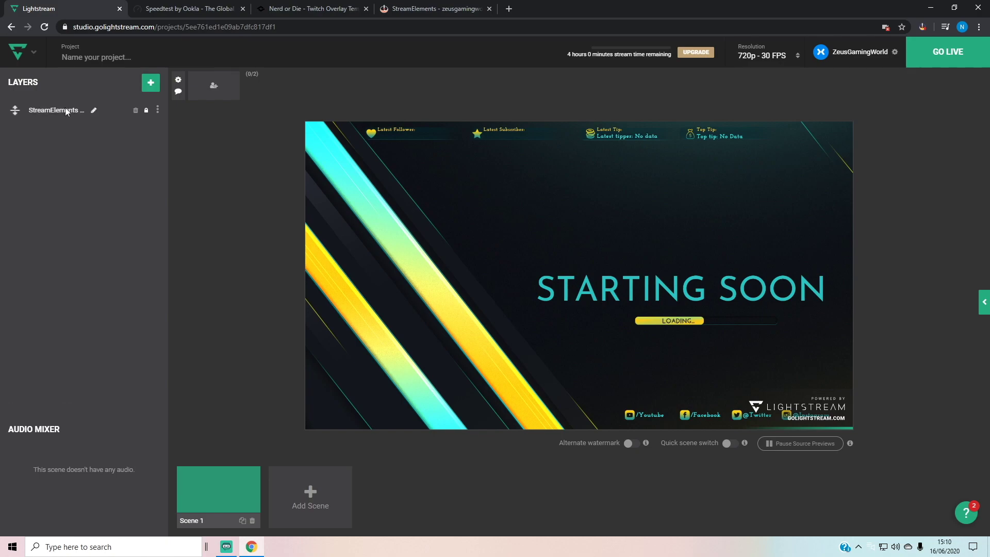
- Nudge the StreamElements overlay upward to a Y position of -2 and deselect it
{"action": "left_click", "coordinate": [411, 152]}
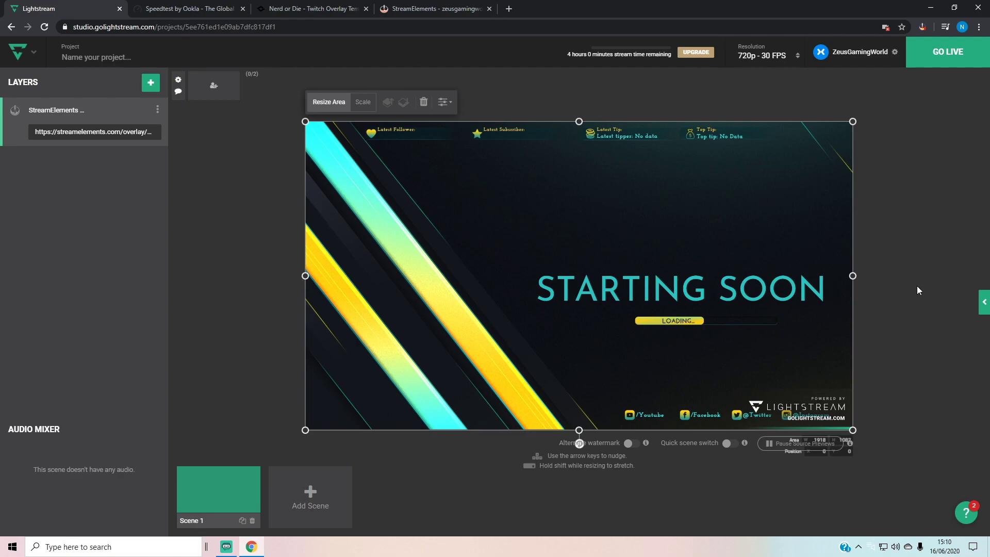
{"action": "key", "text": "Up"}
{"action": "key", "text": "Up"}
{"action": "key", "text": "Up"}
{"action": "key", "text": "Up"}
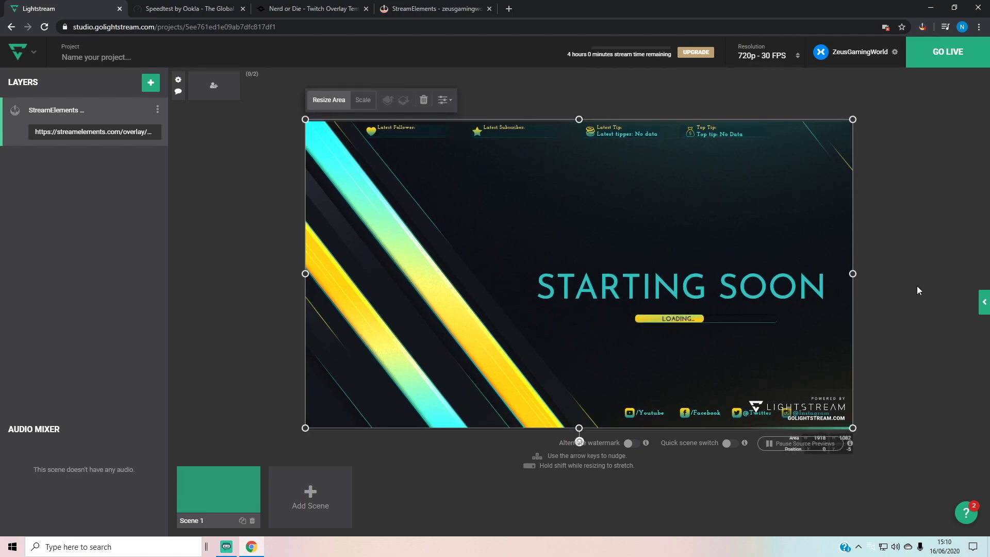
{"action": "key", "text": "Down"}
{"action": "key", "text": "Down"}
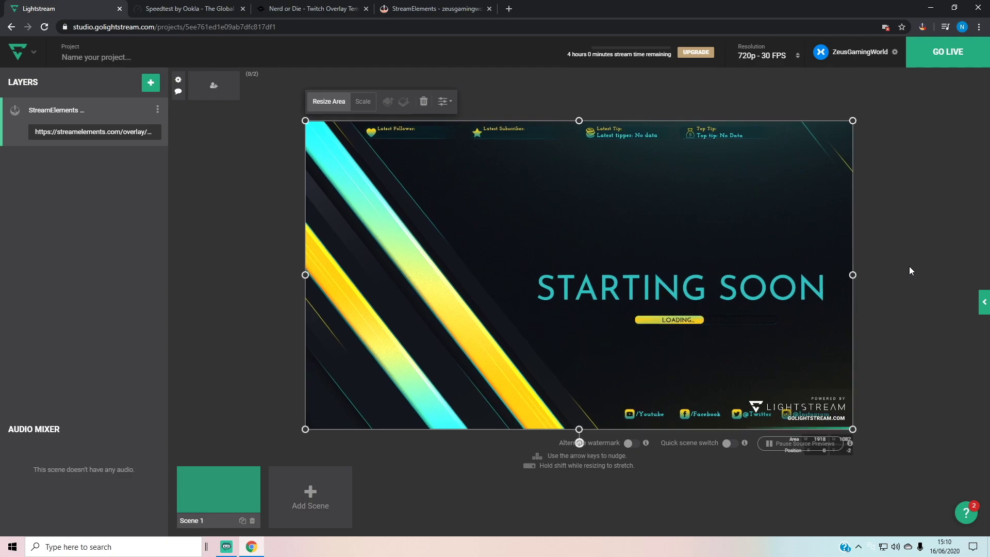
{"action": "left_click", "coordinate": [908, 266]}
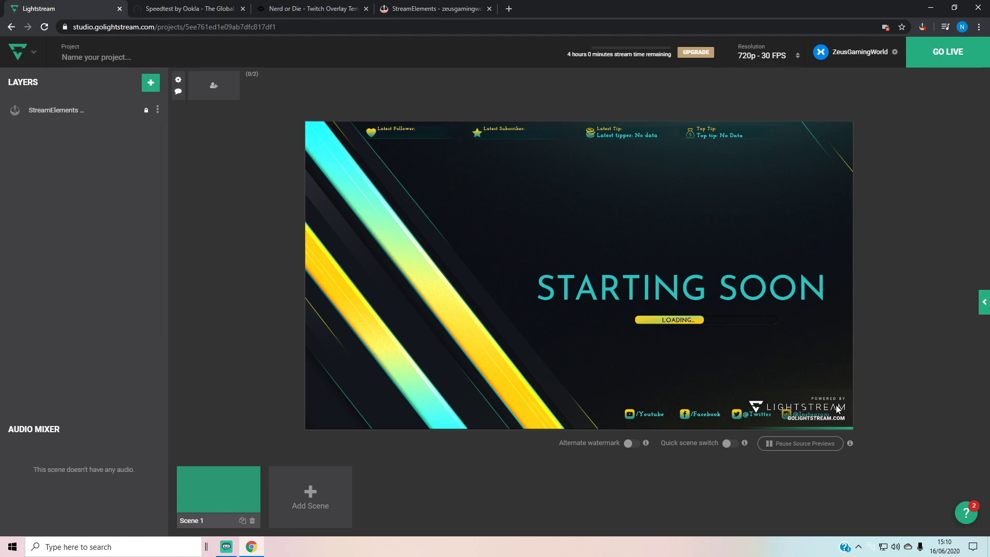
- Rename Scene 1 as Starting Soon
{"action": "right_click", "coordinate": [820, 409]}
{"action": "key", "text": "Escape"}
{"action": "double_click", "coordinate": [194, 521]}
{"action": "type", "text": "starting Soon"}
- Add a second scene and name it MIXER Channel
{"action": "left_click", "coordinate": [302, 503]}
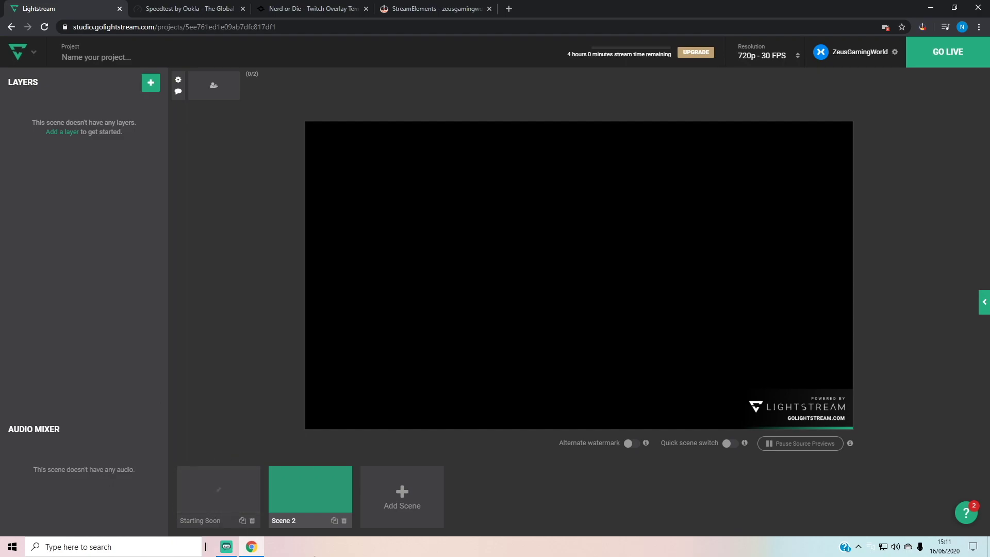
{"action": "left_click", "coordinate": [292, 522]}
{"action": "type", "text": "Mi"}
- Add three more scenes after the MIXER Channel scene and select Scene 3
{"action": "left_click", "coordinate": [413, 503]}
{"action": "left_click", "coordinate": [533, 504]}
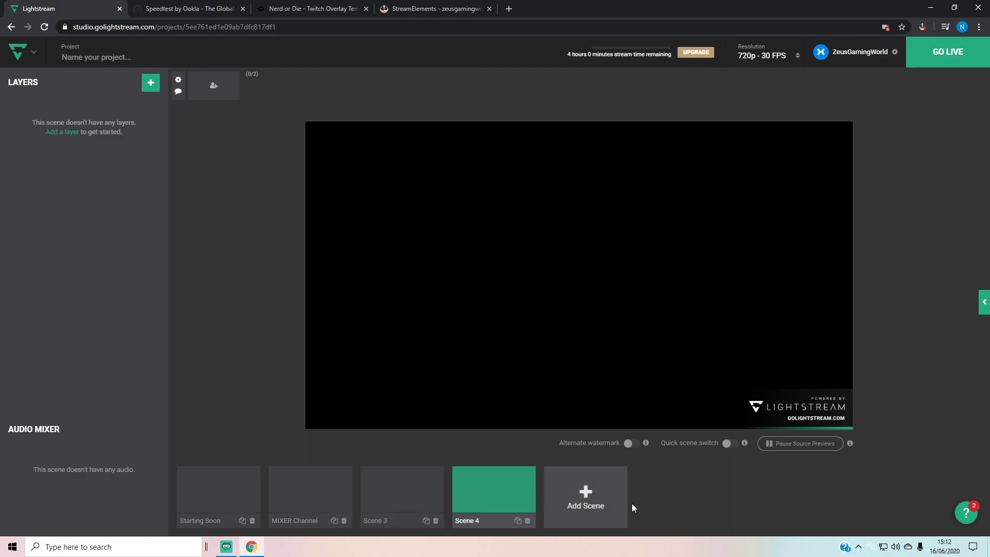
{"action": "left_click", "coordinate": [598, 506]}
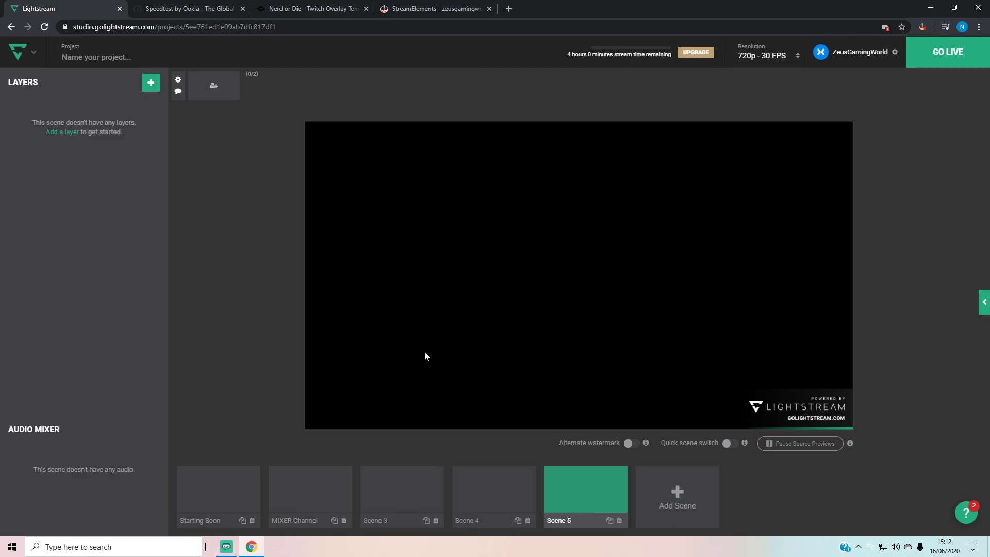
{"action": "left_click", "coordinate": [403, 499]}
- Switch to the StreamElements overlay editor and move the STARTING SOON text and the loading bar higher on the canvas
{"action": "left_click", "coordinate": [462, 11]}
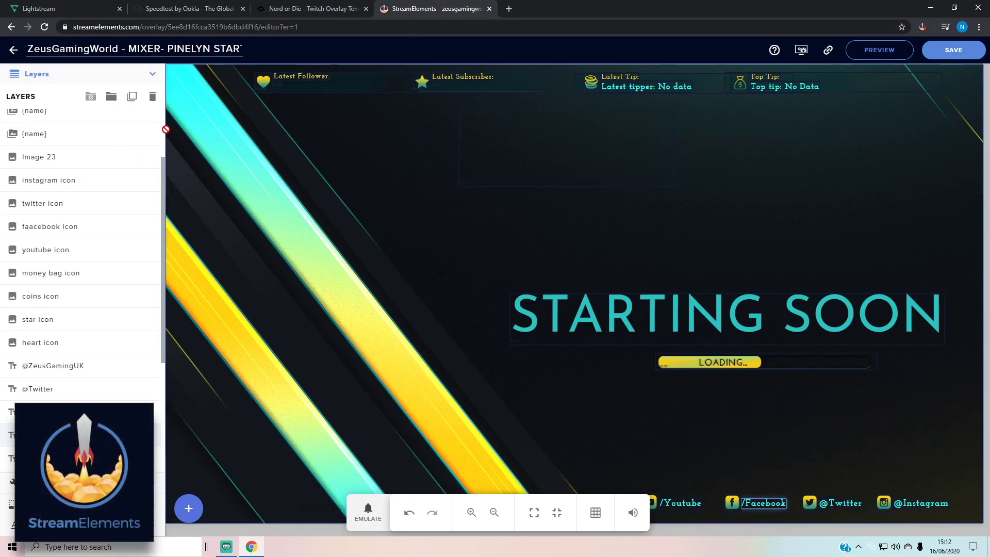
{"action": "left_click_drag", "start_coordinate": [755, 310], "coordinate": [670, 273]}
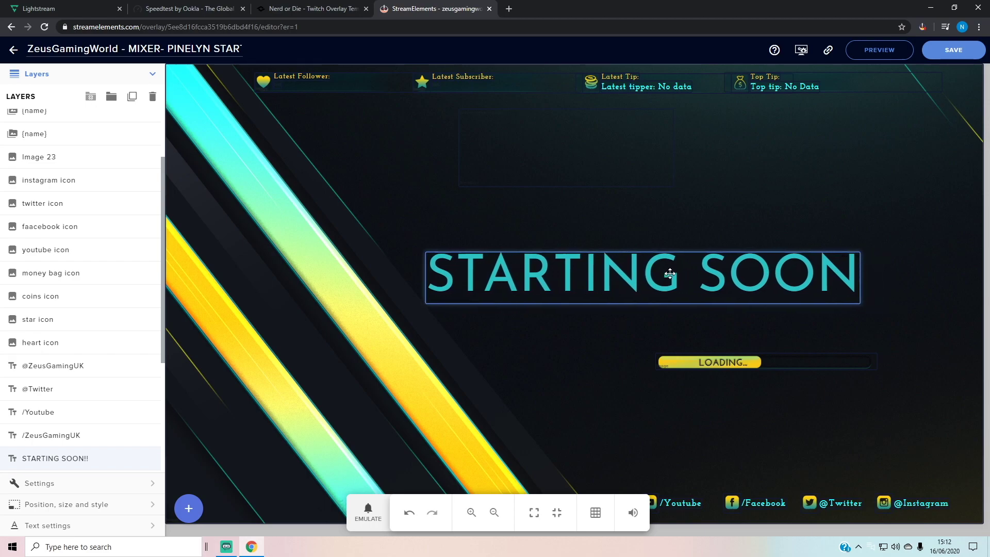
{"action": "left_click", "coordinate": [760, 396]}
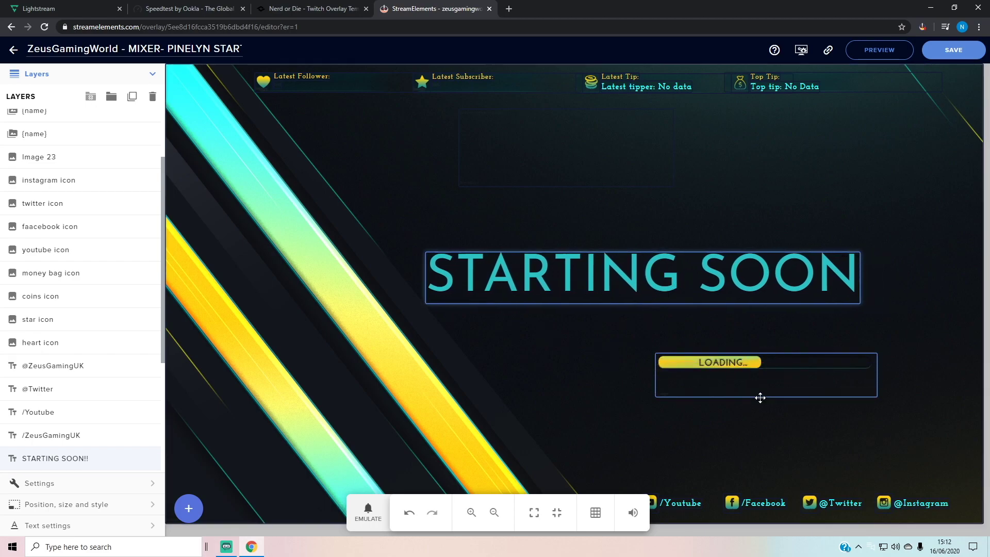
{"action": "left_click_drag", "start_coordinate": [760, 396], "coordinate": [830, 376]}
{"action": "left_click_drag", "start_coordinate": [725, 251], "coordinate": [792, 256]}
- Move the Facebook icon and its /Facebook text side by side to just above the start of the STARTING SOON text
{"action": "left_click", "coordinate": [736, 503]}
{"action": "left_click_drag", "start_coordinate": [736, 502], "coordinate": [434, 221]}
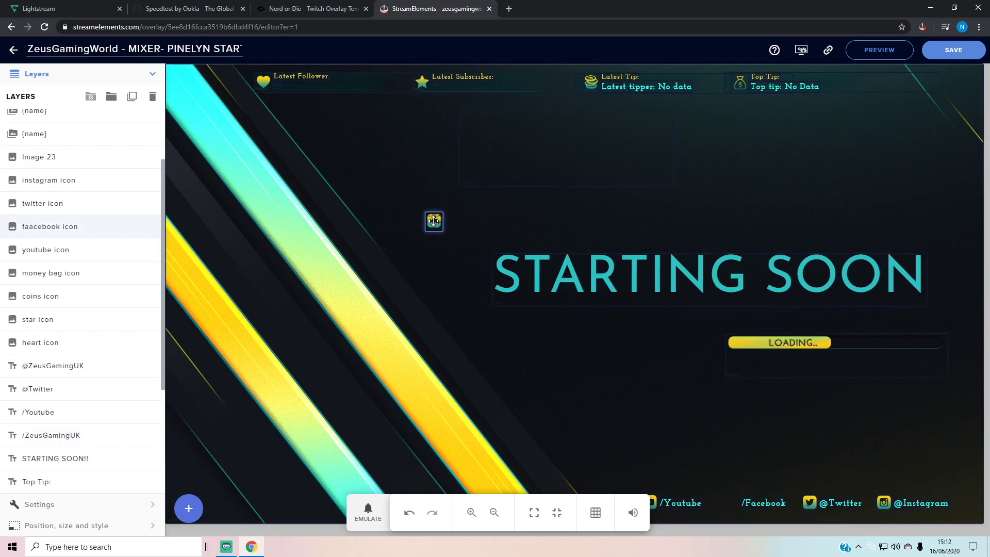
{"action": "left_click", "coordinate": [760, 499]}
{"action": "left_click_drag", "start_coordinate": [760, 499], "coordinate": [471, 218]}
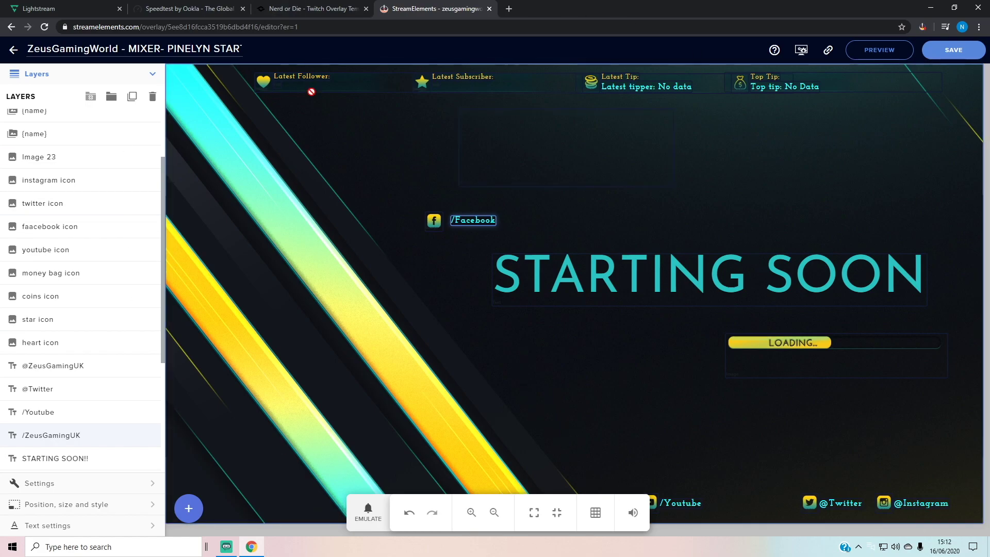
- Save the rearranged overlay in StreamElements and check the Starting Soon scene in Lightstream before and after saving
{"action": "left_click", "coordinate": [85, 7]}
{"action": "left_click", "coordinate": [214, 480]}
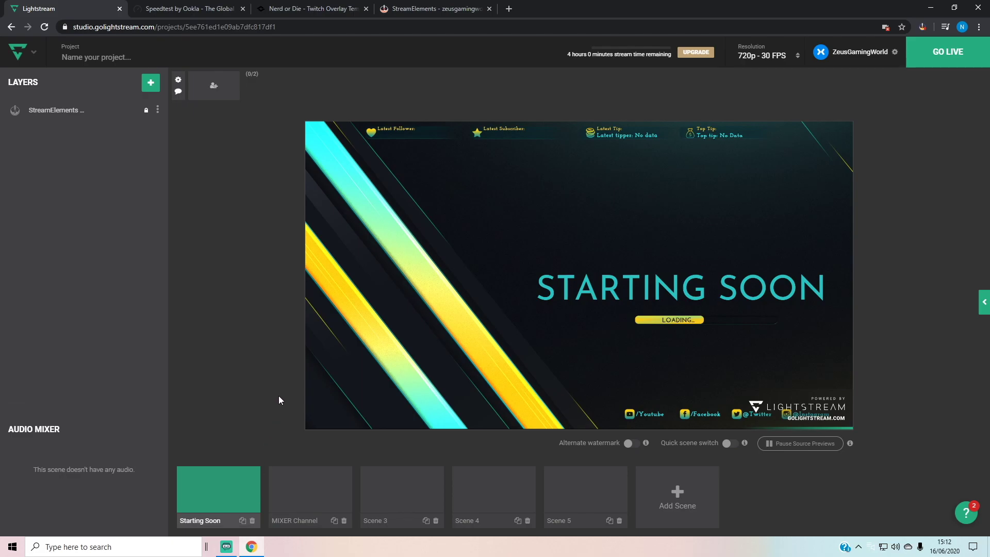
{"action": "left_click", "coordinate": [428, 9]}
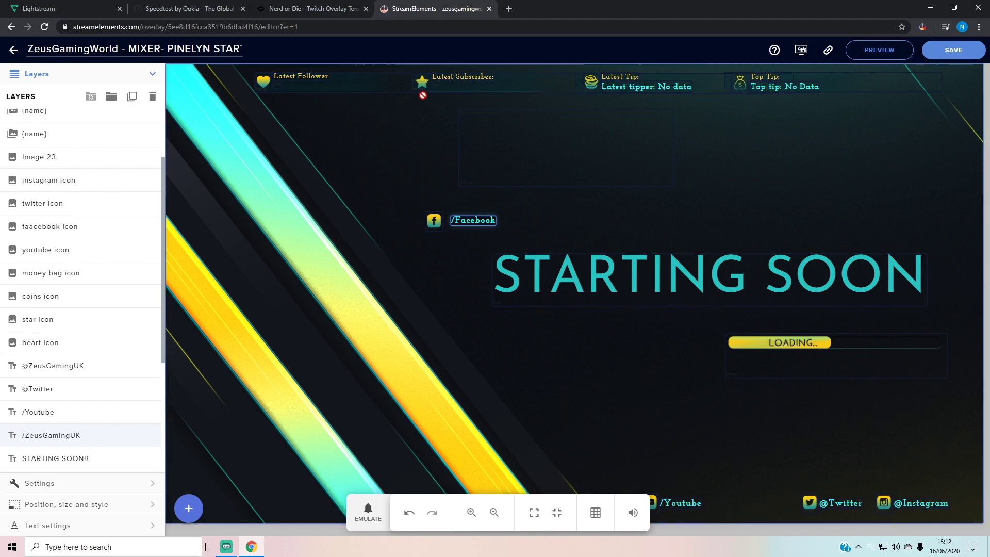
{"action": "left_click", "coordinate": [962, 53]}
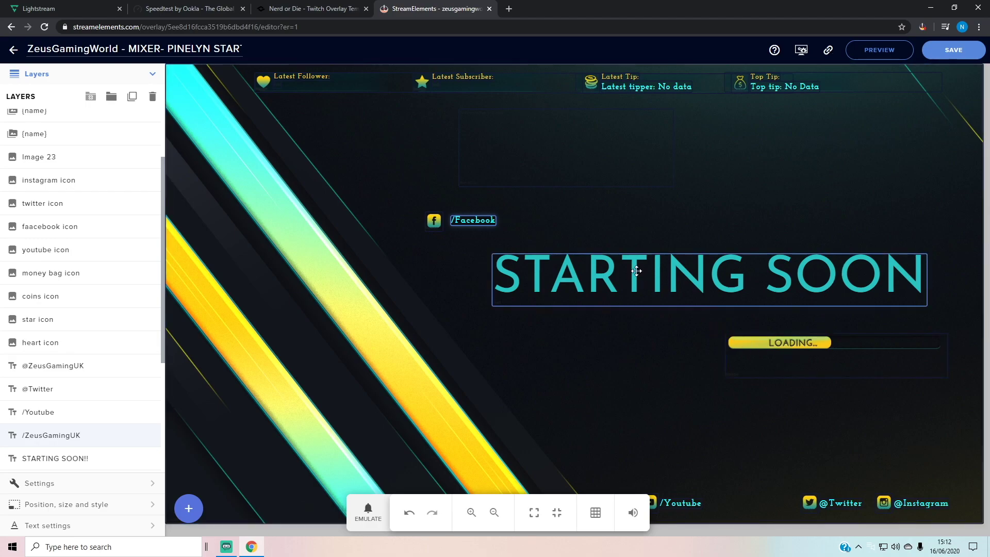
{"action": "left_click", "coordinate": [53, 9]}
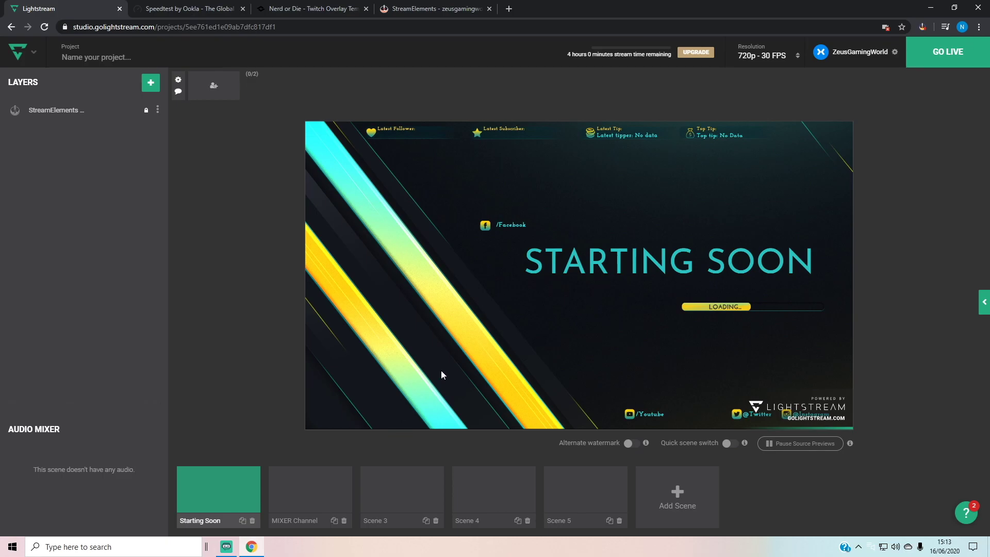
{"action": "left_click", "coordinate": [421, 9]}
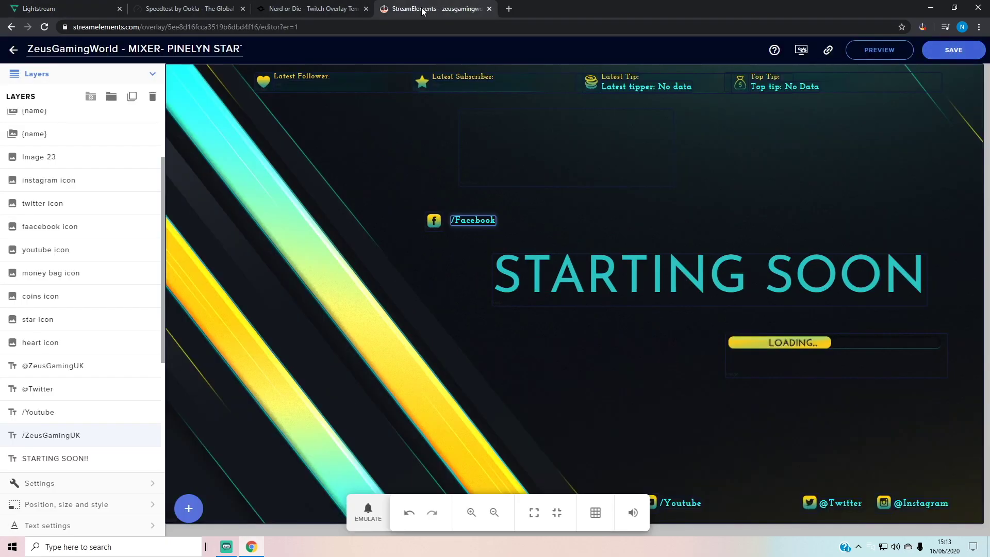
{"action": "left_click", "coordinate": [316, 11]}
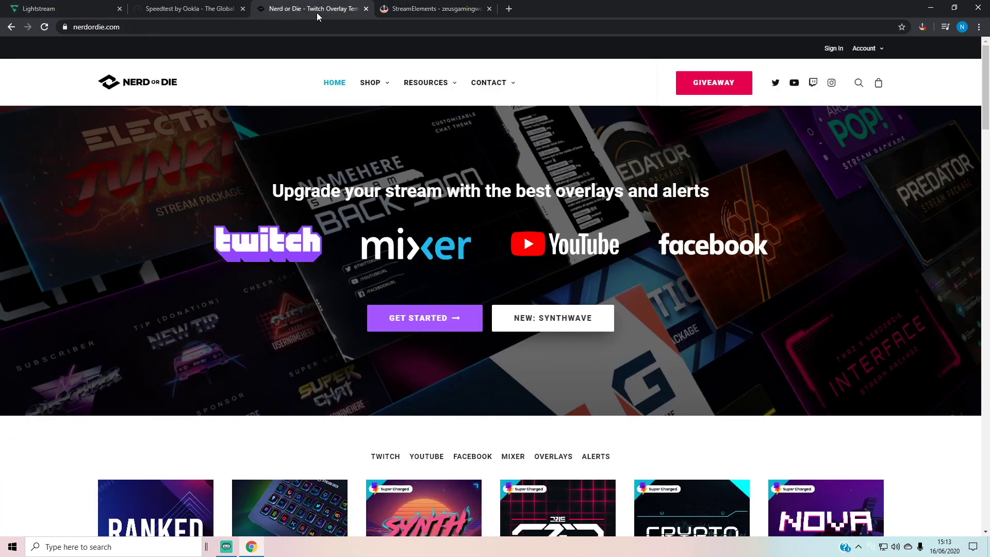
{"action": "left_click", "coordinate": [162, 9]}
- Return to Lightstream and review the LIVE FEED, Be Right Back and Stream Ending scenes, ending on LIVE FEED
{"action": "left_click", "coordinate": [63, 6]}
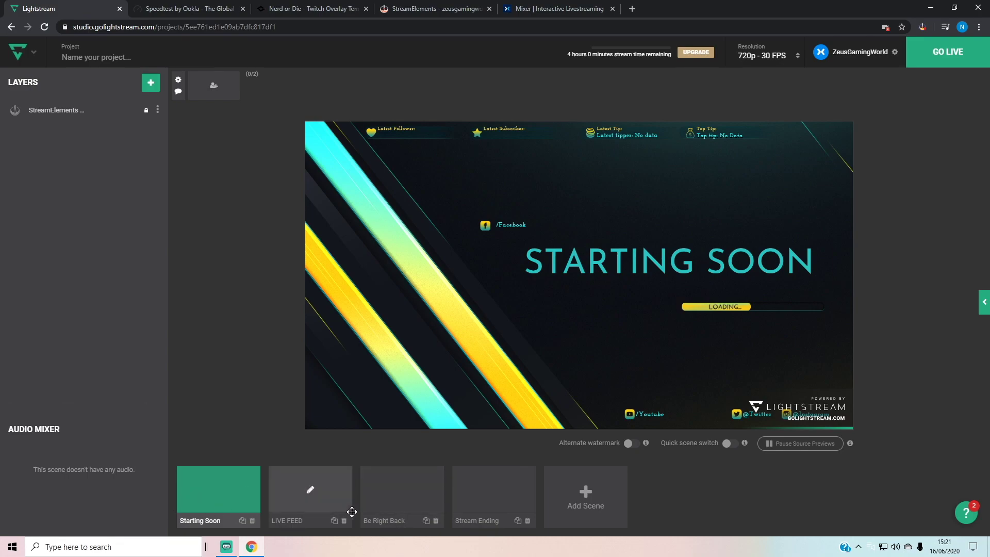
{"action": "left_click", "coordinate": [310, 511]}
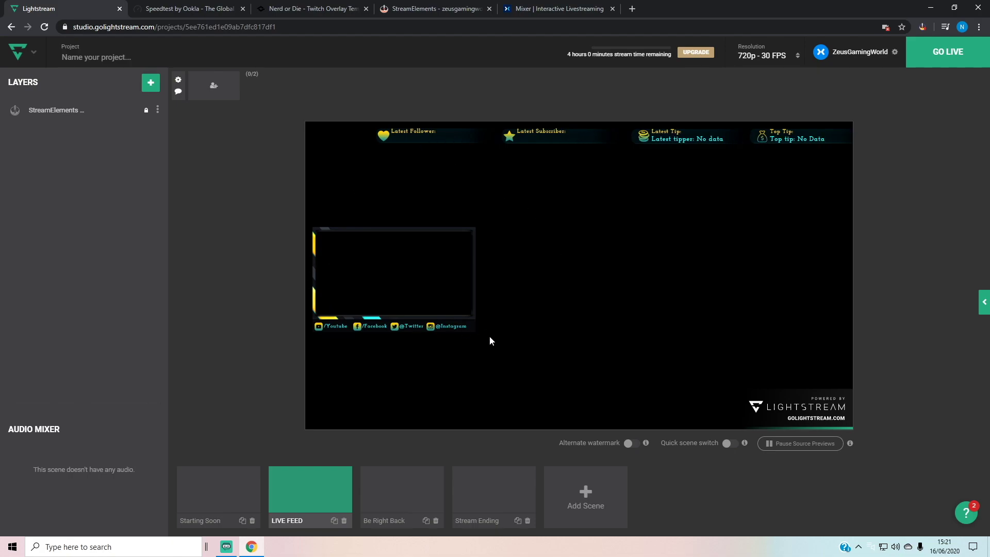
{"action": "left_click", "coordinate": [434, 505]}
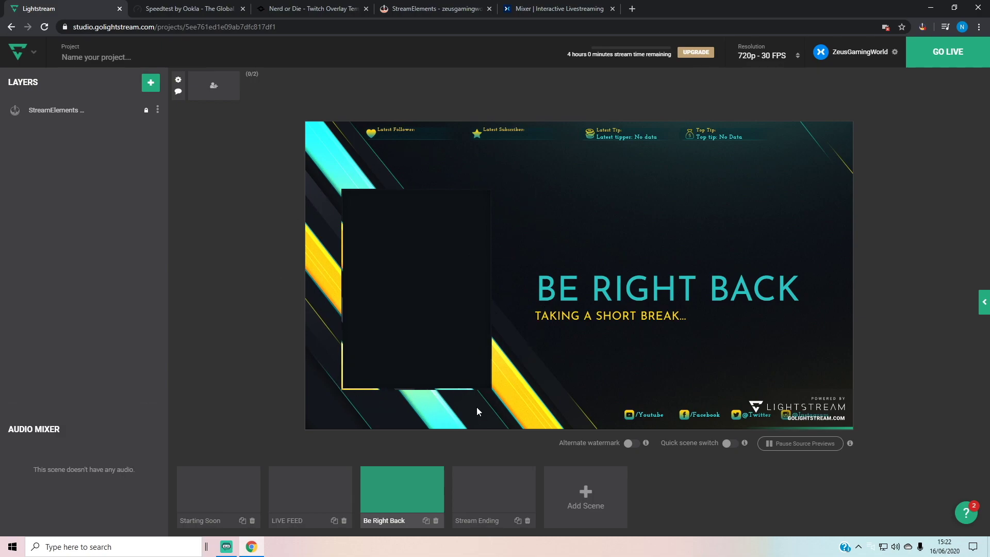
{"action": "left_click", "coordinate": [472, 502]}
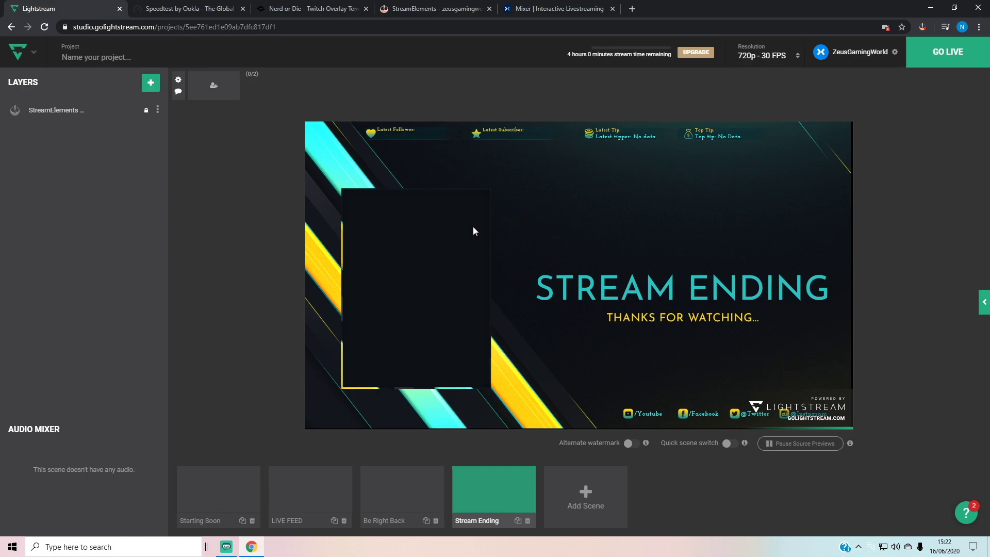
{"action": "left_click", "coordinate": [301, 514]}
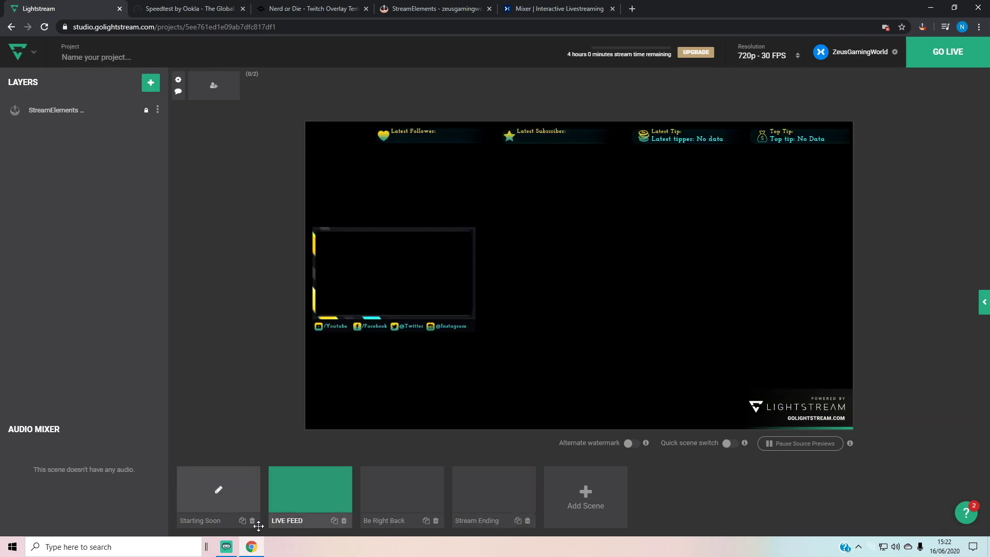
- Switch to the Mixer site to check the signed-in account, and return to the Lightstream project
{"action": "left_click", "coordinate": [557, 8]}
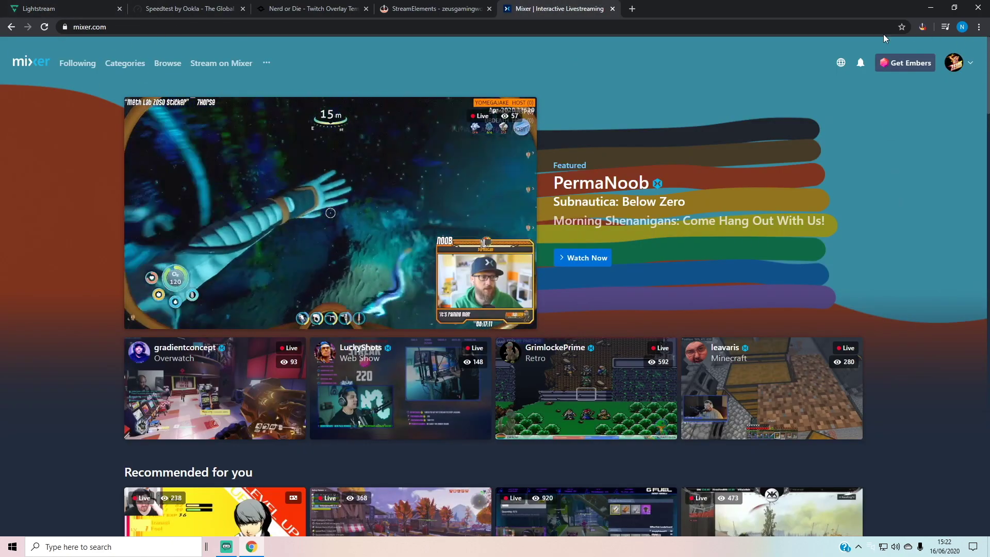
{"action": "left_click", "coordinate": [954, 62]}
{"action": "left_click", "coordinate": [719, 96]}
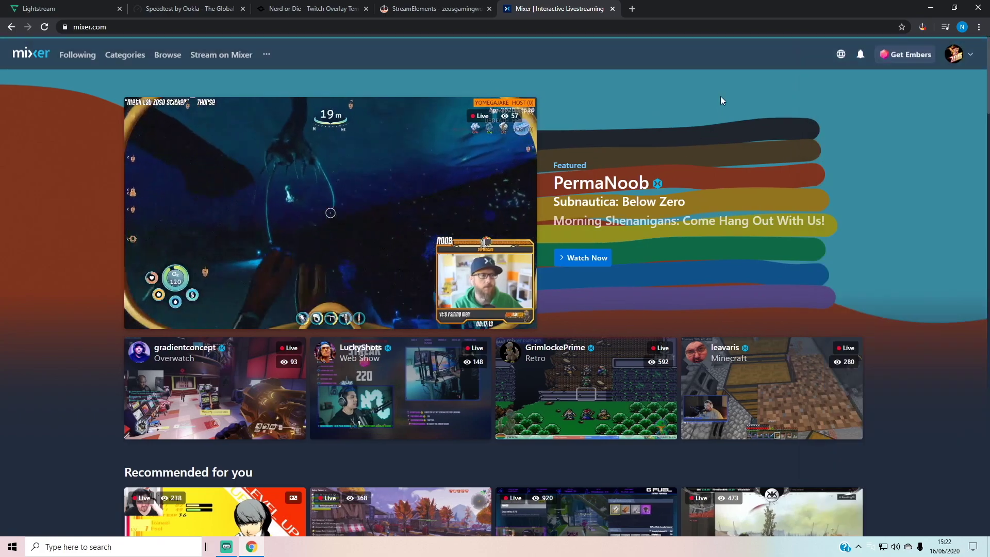
{"action": "key", "text": "ctrl+1"}
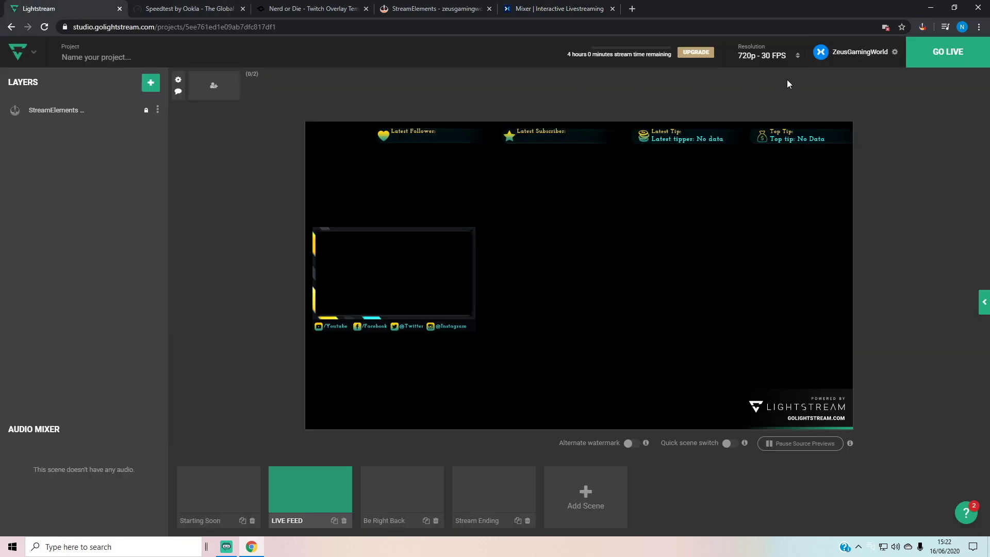
- Add Mixer as a streaming destination in Lightstream and approve its permission request for the Mixer account
{"action": "left_click", "coordinate": [894, 54]}
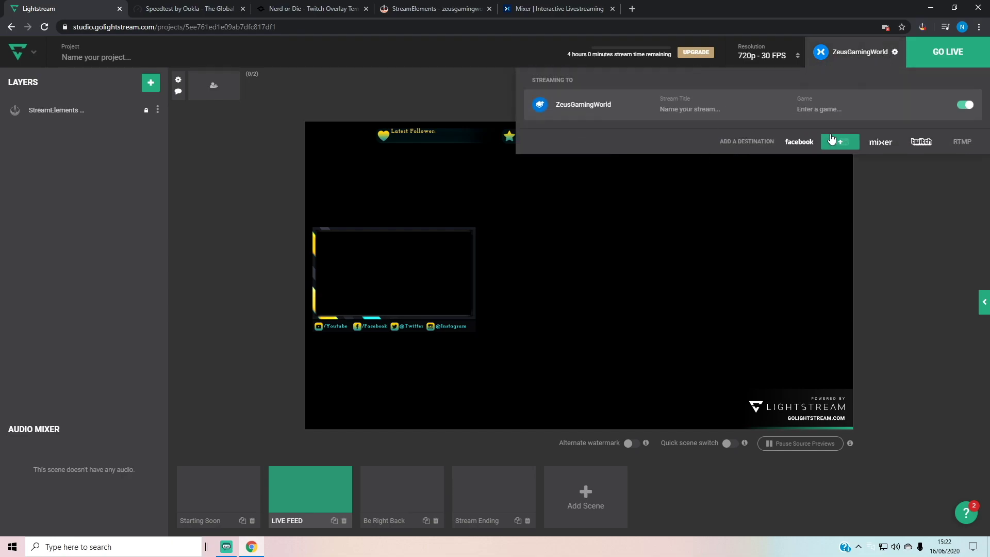
{"action": "left_click", "coordinate": [883, 143]}
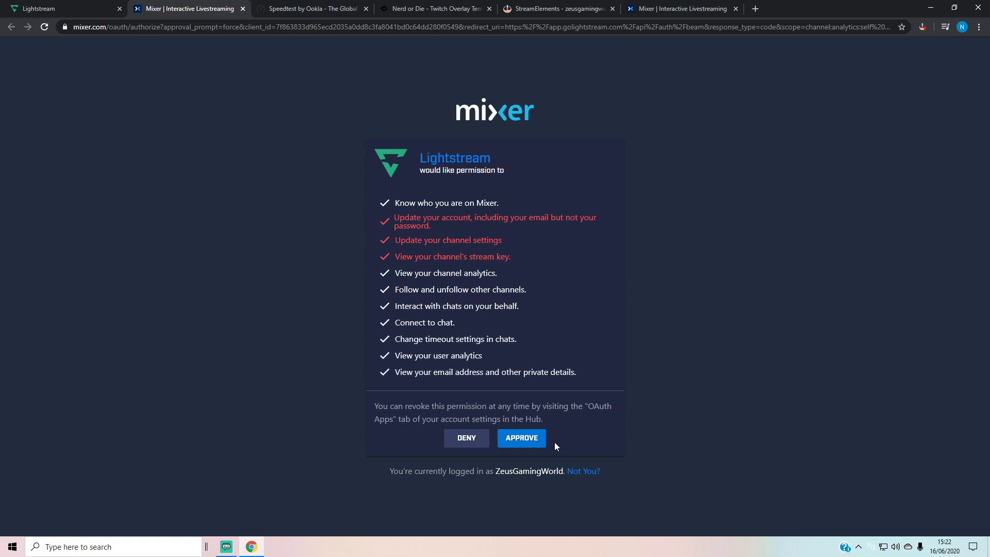
{"action": "left_click", "coordinate": [519, 443]}
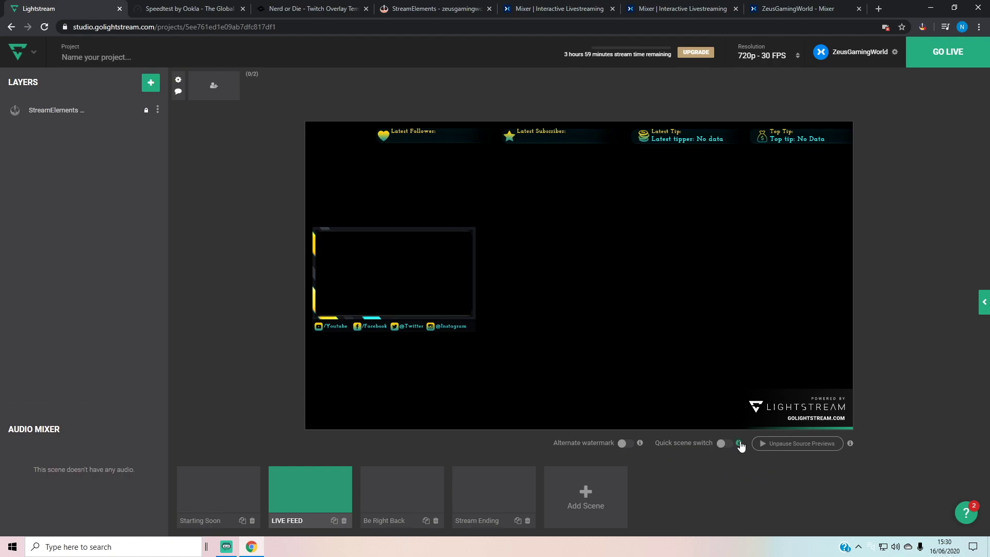
- Read the quick scene switch explanation and enable both Quick scene switch and Alternate watermark
{"action": "mouse_move", "coordinate": [740, 446]}
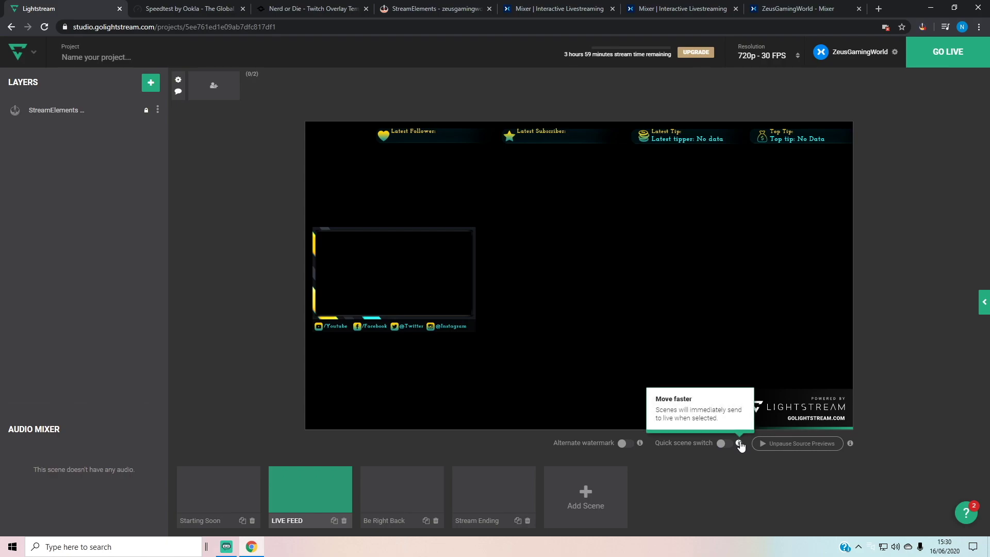
{"action": "left_click", "coordinate": [741, 444]}
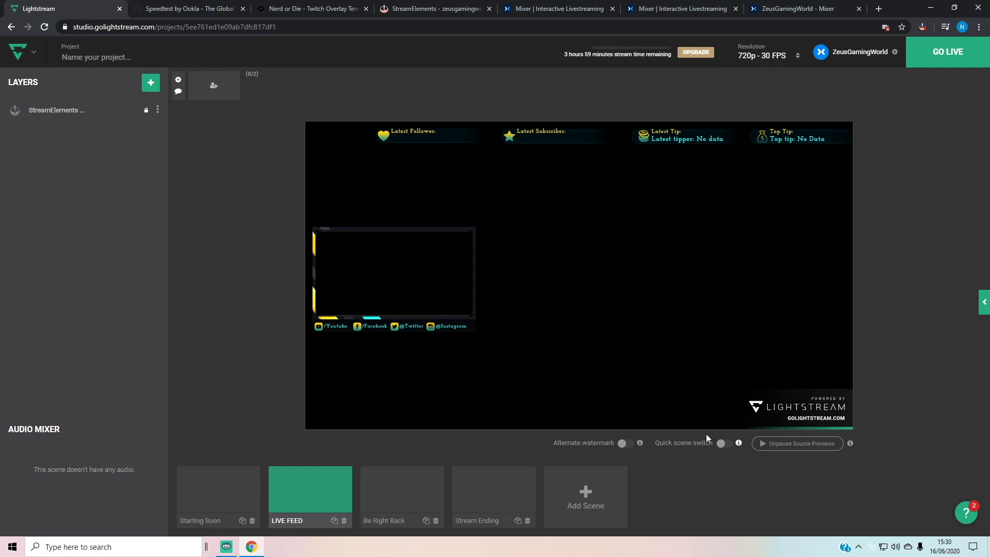
{"action": "left_click", "coordinate": [722, 444]}
{"action": "left_click", "coordinate": [625, 443]}
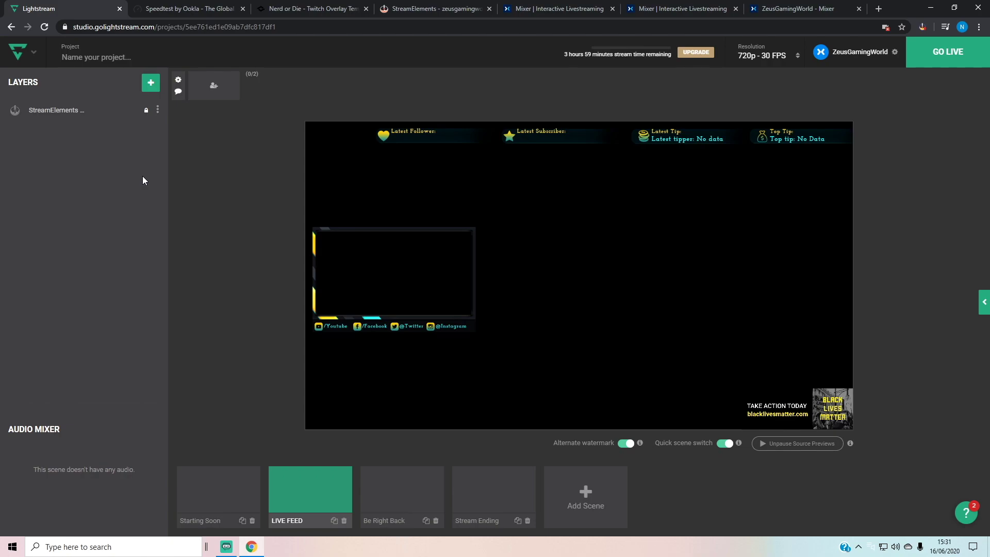
- Open the camera source options for the LIVE FEED scene and examine the available webcam and microphone choices
{"action": "left_click", "coordinate": [144, 85]}
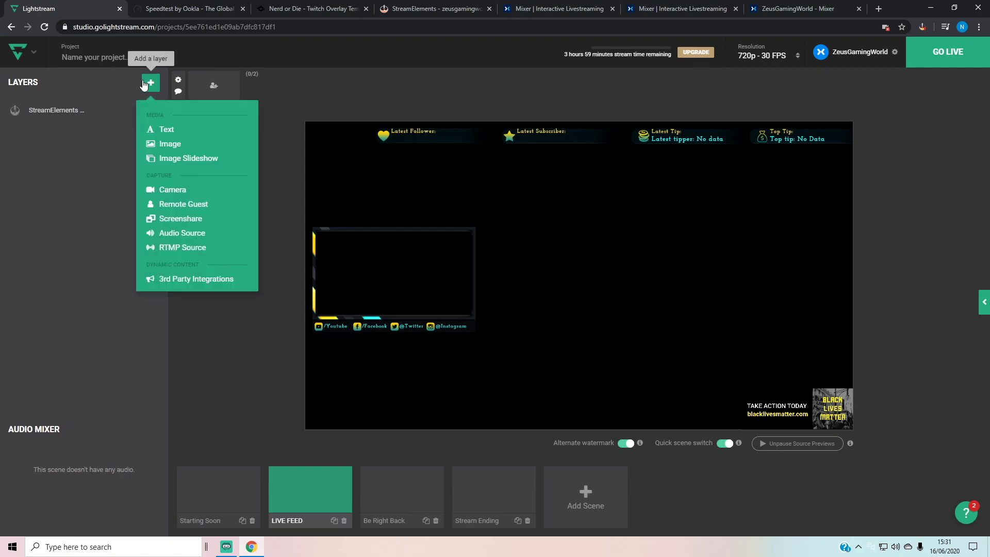
{"action": "left_click", "coordinate": [172, 192]}
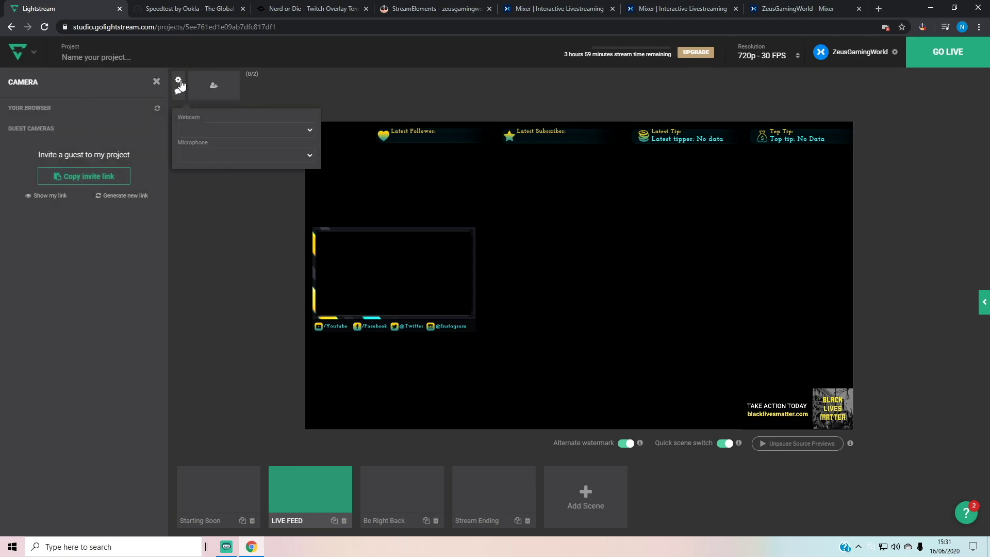
{"action": "left_click", "coordinate": [314, 132]}
{"action": "left_click", "coordinate": [304, 157]}
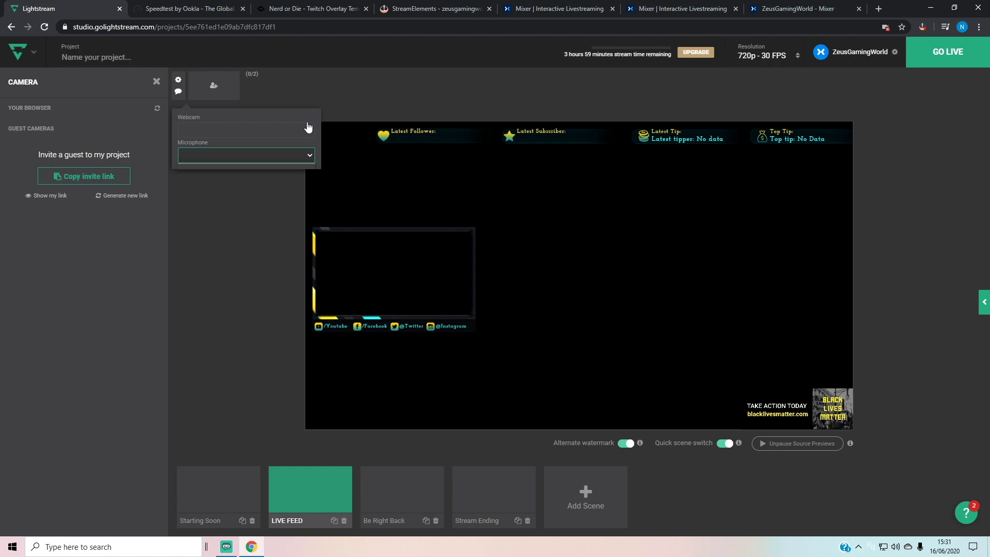
{"action": "left_click", "coordinate": [308, 133]}
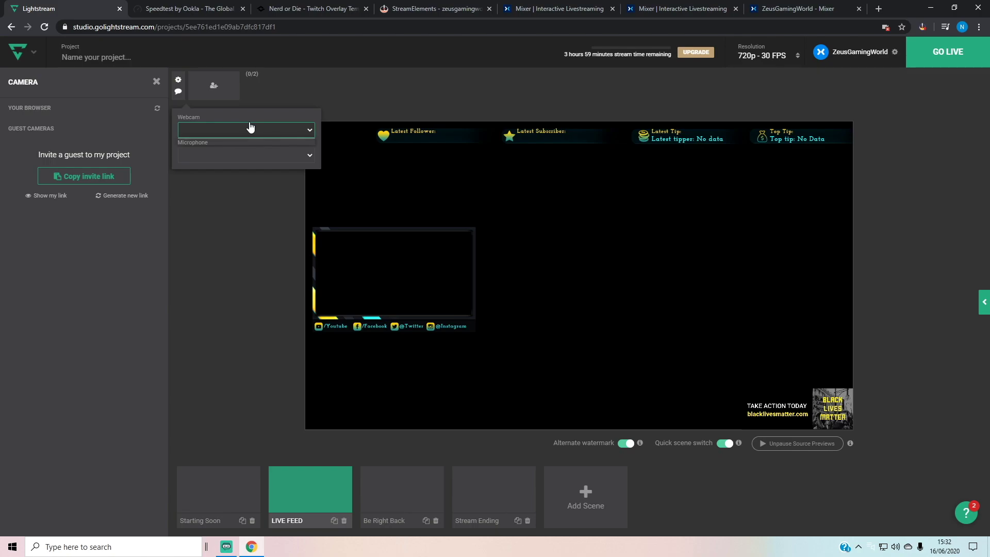
{"action": "left_click", "coordinate": [267, 291]}
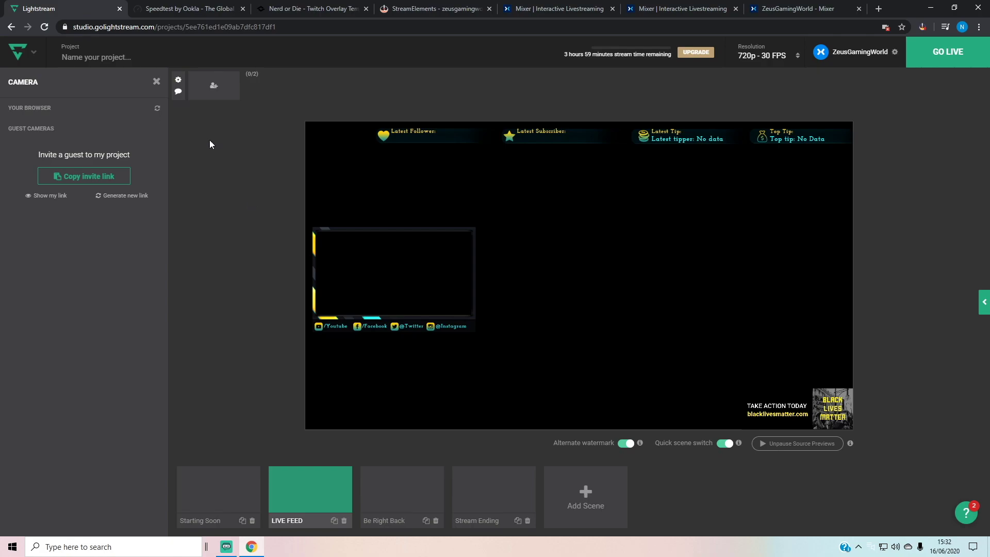
- Switch to the StreamElements in-game overlay and delete the webcam frame and the bar behind the social media handles
{"action": "left_click", "coordinate": [416, 10]}
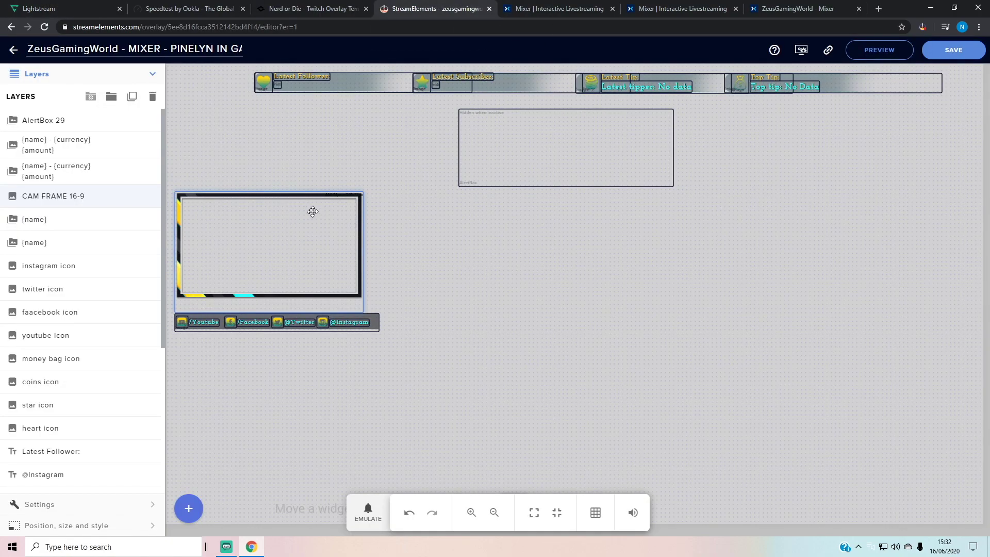
{"action": "key", "text": "Delete"}
{"action": "left_click", "coordinate": [311, 318]}
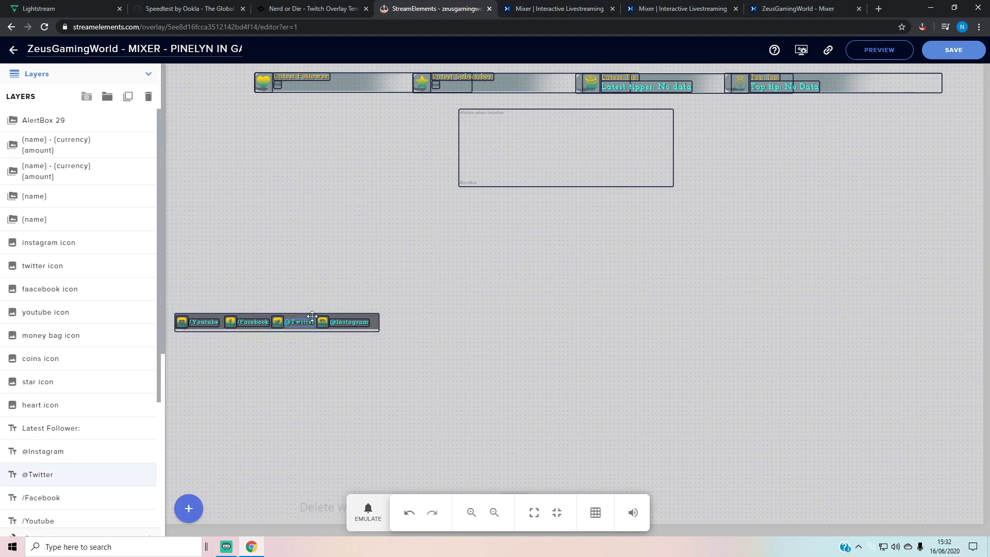
{"action": "key", "text": "ctrl+a"}
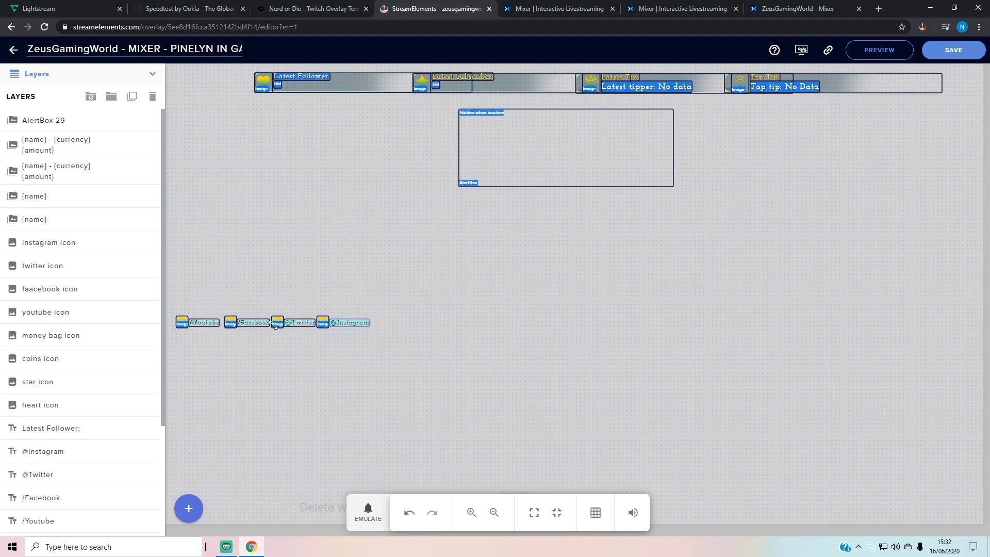
- Delete the YouTube, Facebook, Twitter and Instagram icons and their text labels from the overlay, and save it
{"action": "left_click", "coordinate": [184, 322]}
{"action": "key", "text": "Delete"}
{"action": "left_click", "coordinate": [253, 322]}
{"action": "key", "text": "Delete"}
{"action": "left_click", "coordinate": [230, 323]}
{"action": "key", "text": "Delete"}
{"action": "left_click", "coordinate": [278, 323]}
{"action": "key", "text": "Delete"}
{"action": "left_click", "coordinate": [299, 322]}
{"action": "key", "text": "Delete"}
{"action": "left_click", "coordinate": [350, 322]}
{"action": "key", "text": "Delete"}
{"action": "left_click", "coordinate": [322, 322]}
{"action": "key", "text": "Delete"}
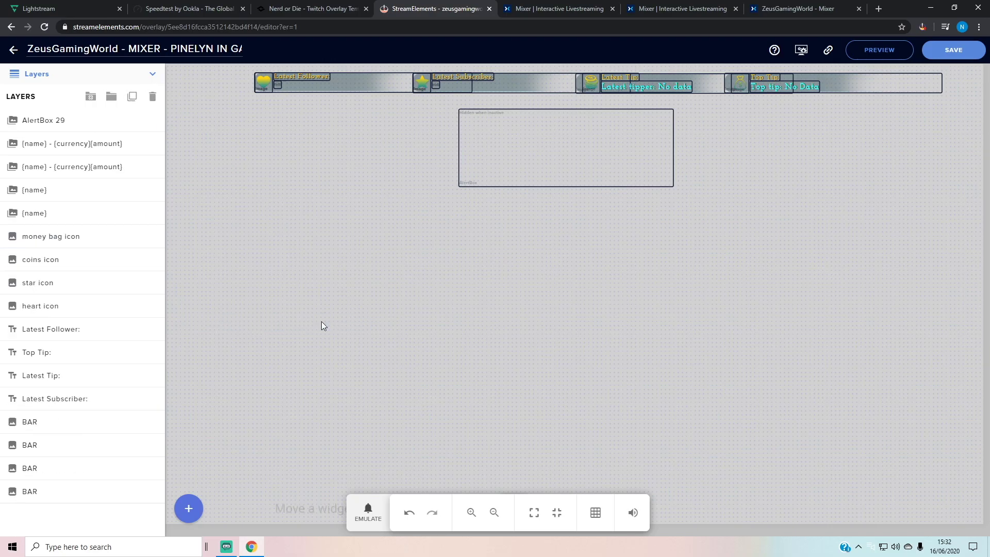
{"action": "left_click", "coordinate": [953, 50]}
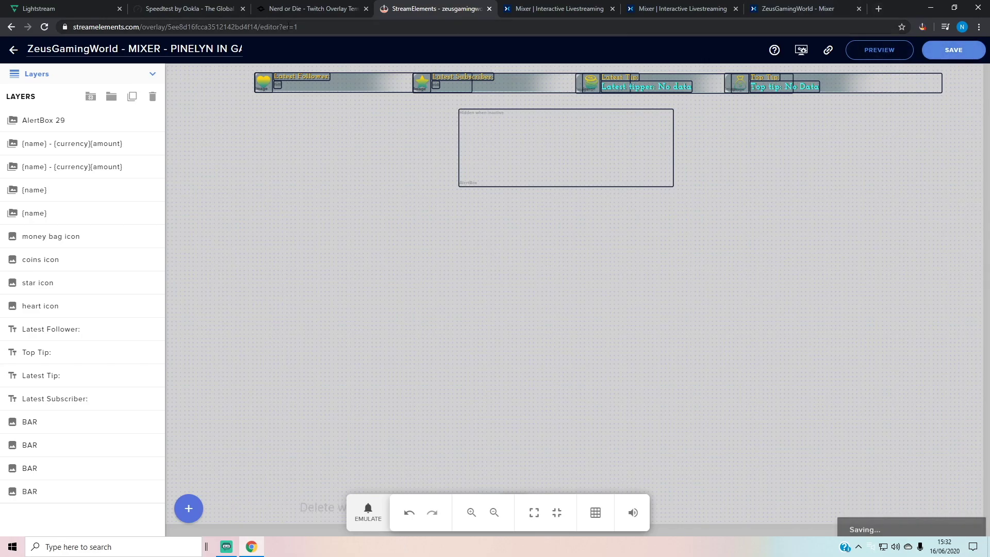
- Return to Lightstream to check the cleared LIVE FEED, select the Starting Soon scene and go live
{"action": "left_click", "coordinate": [81, 9]}
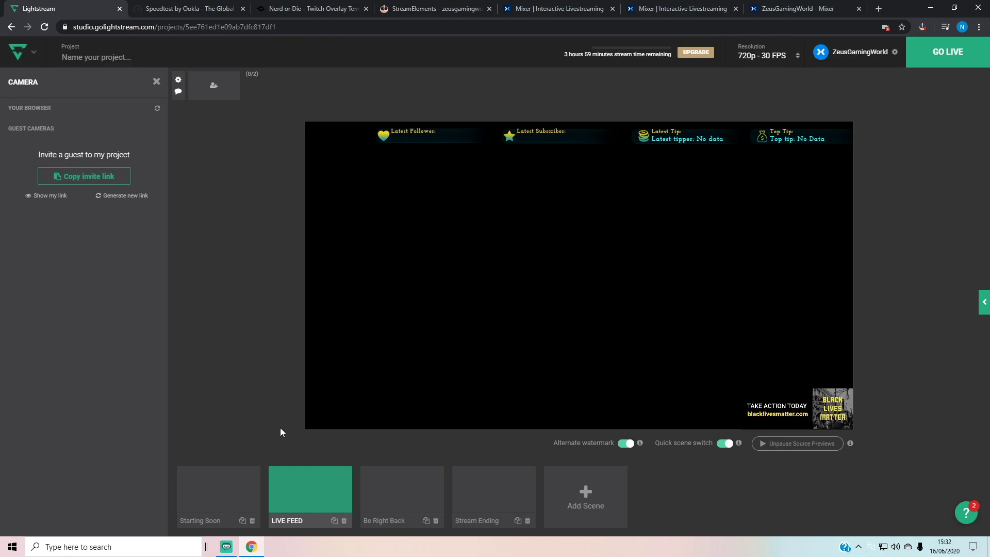
{"action": "left_click", "coordinate": [236, 506]}
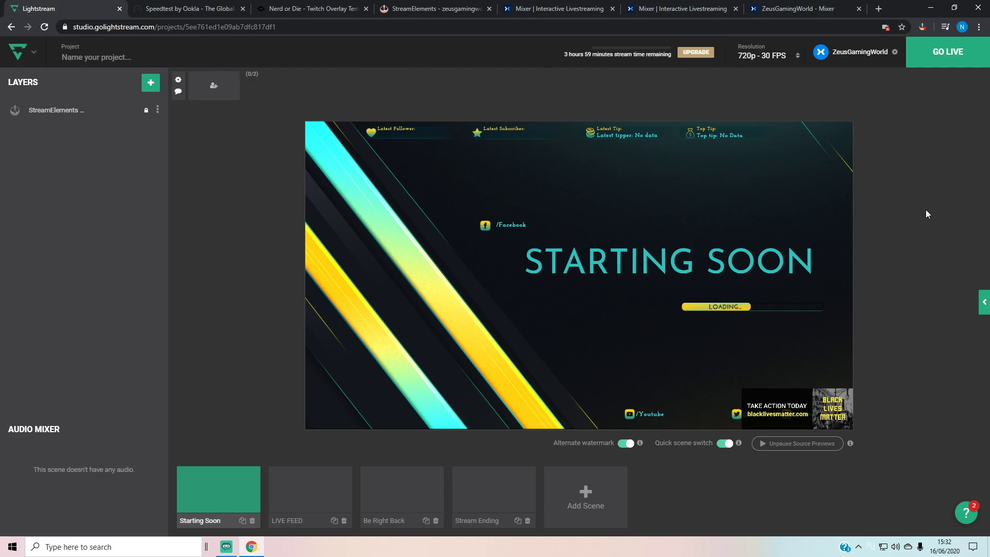
{"action": "left_click", "coordinate": [957, 61]}
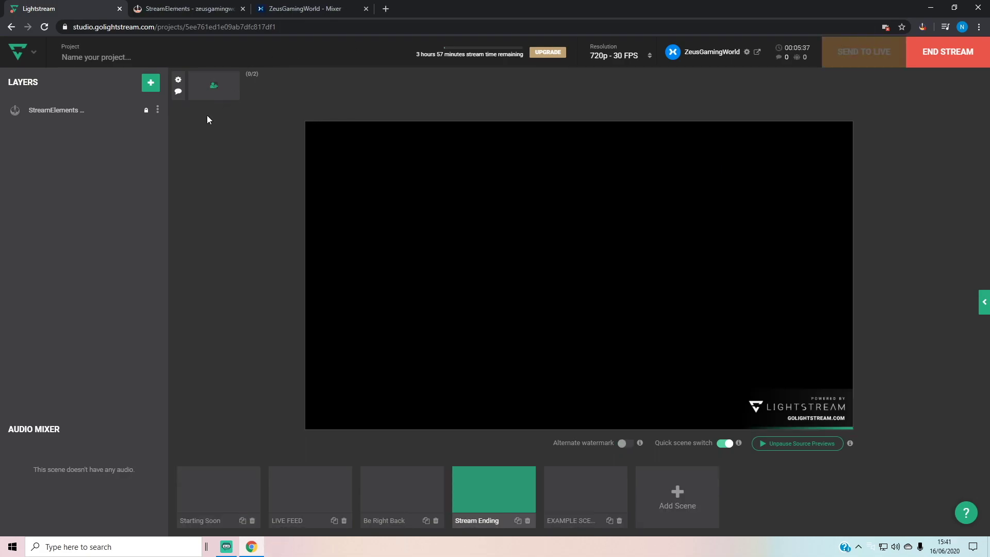
- Switch the live scene to Starting Soon and to Be Right Back, checking each one on the Mixer channel page
{"action": "left_click", "coordinate": [222, 497]}
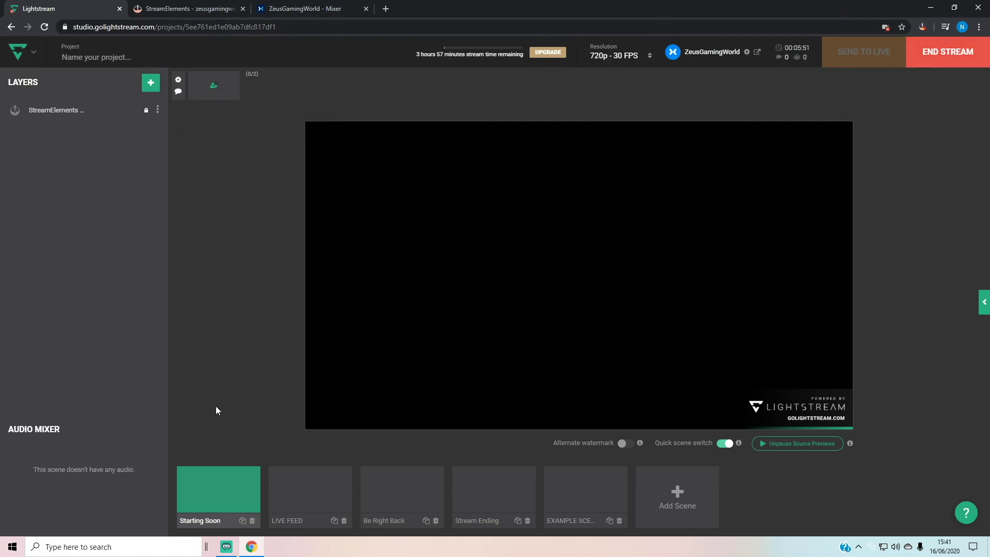
{"action": "left_click", "coordinate": [281, 9]}
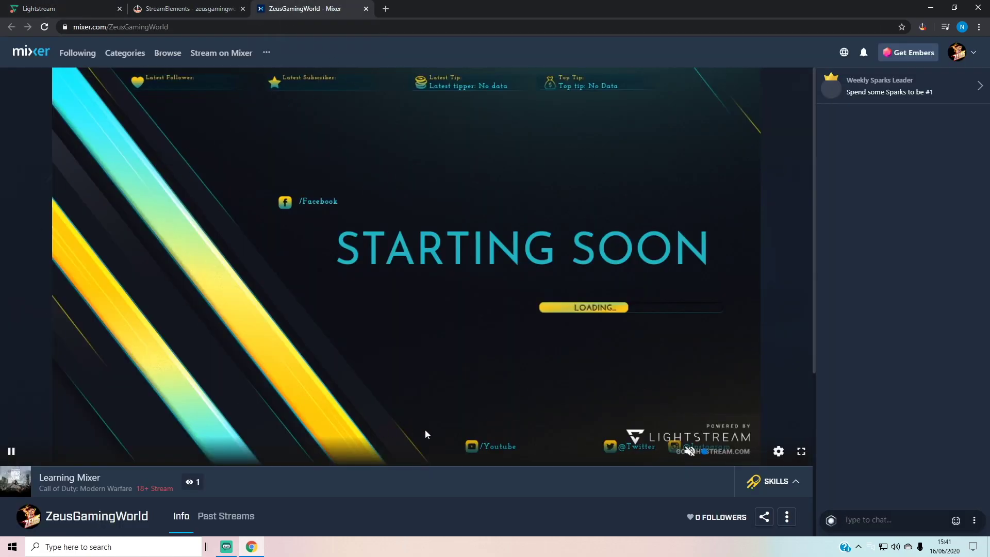
{"action": "left_click", "coordinate": [52, 9]}
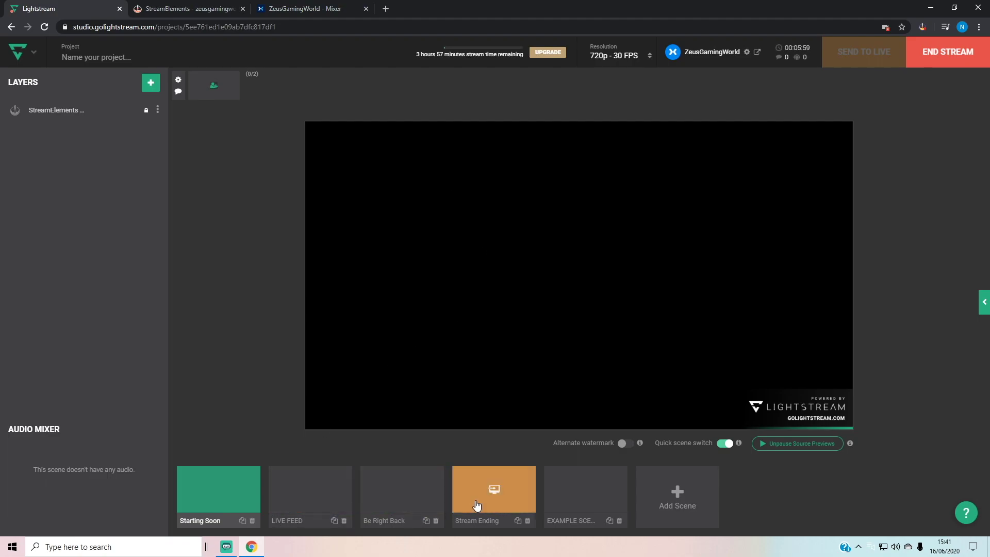
{"action": "left_click", "coordinate": [400, 490]}
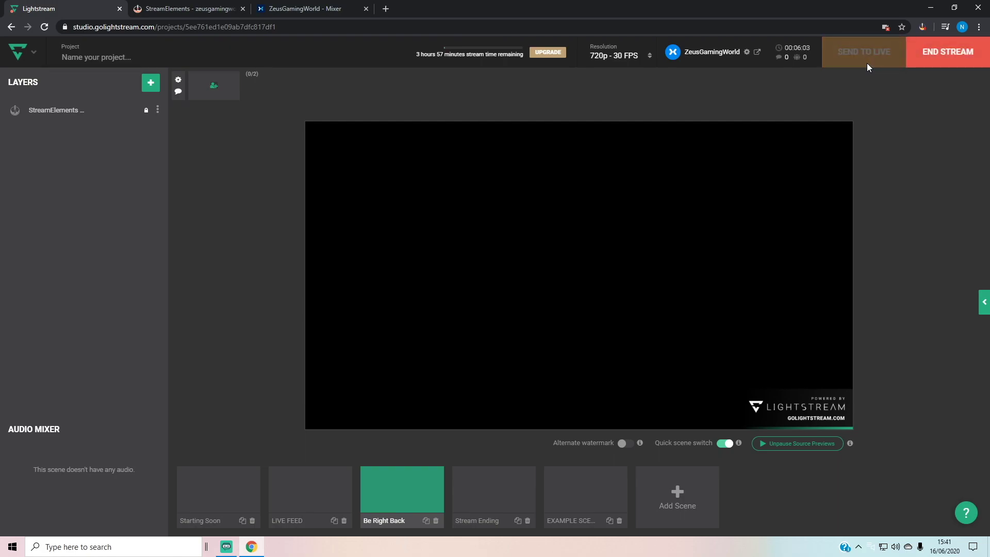
{"action": "left_click", "coordinate": [304, 8]}
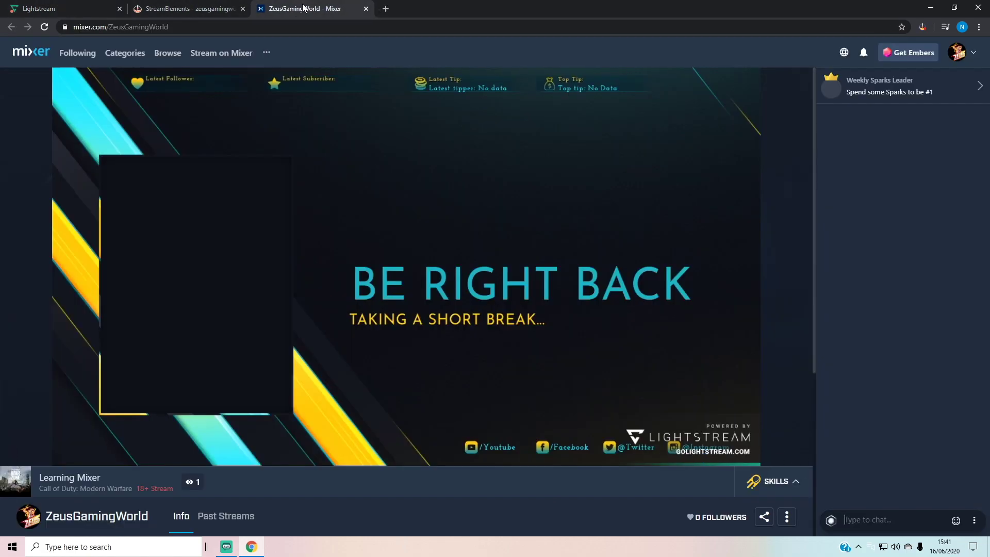